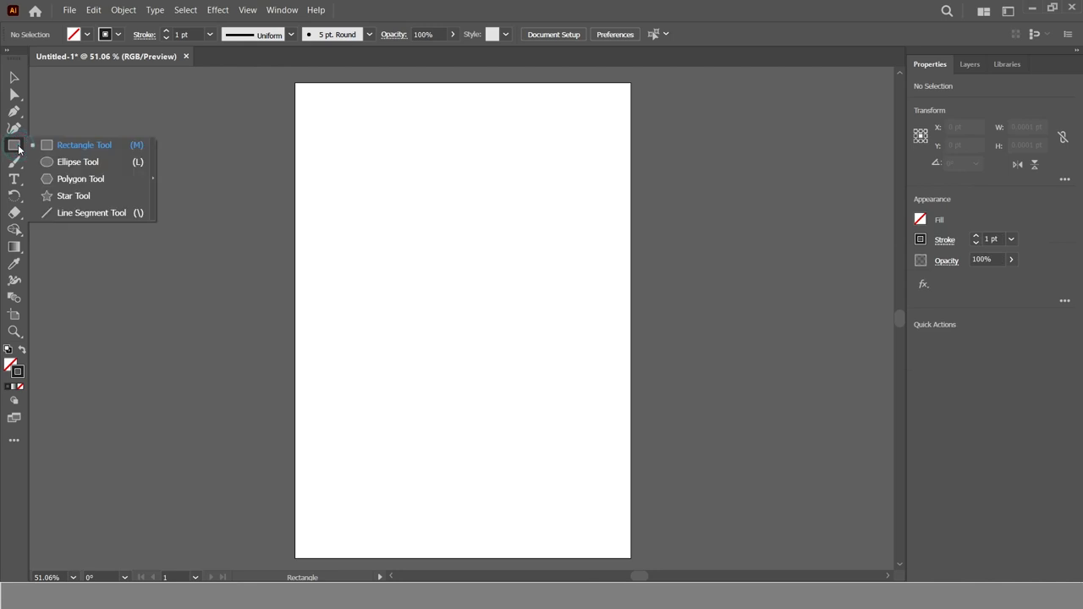
Draw a circle about 276 pt in diameter from its center in the upper part of the artboard
left_click(96, 160)
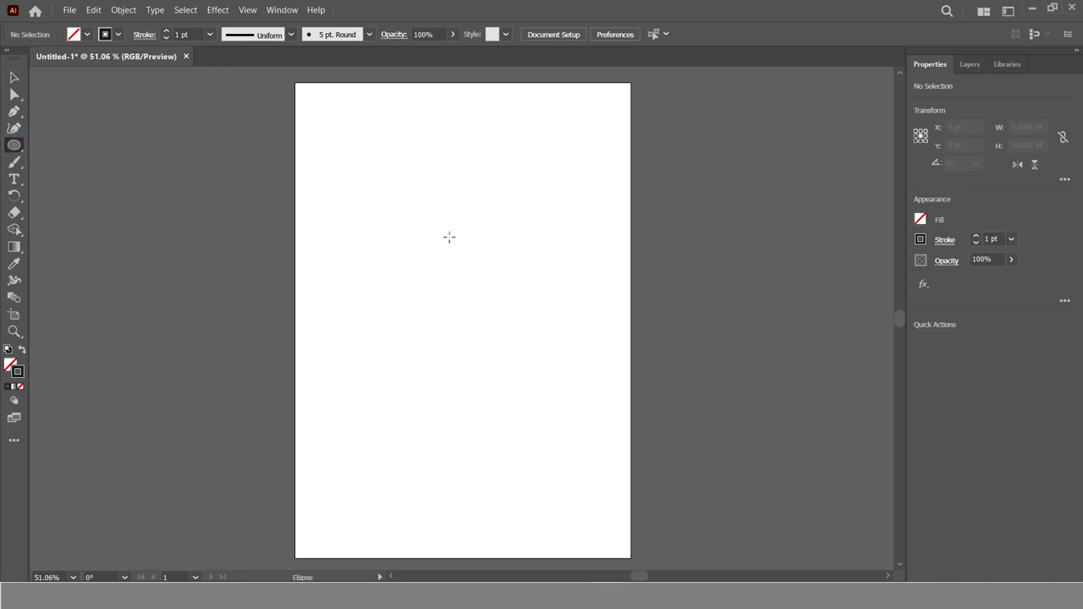
left_click_drag(451, 245, 528, 314)
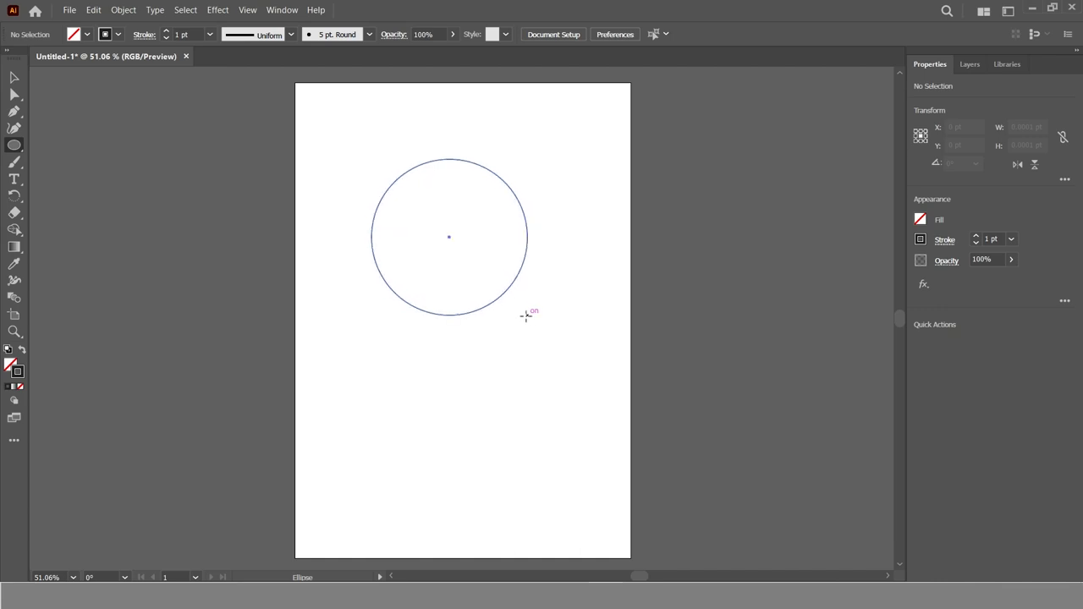
left_click(13, 77)
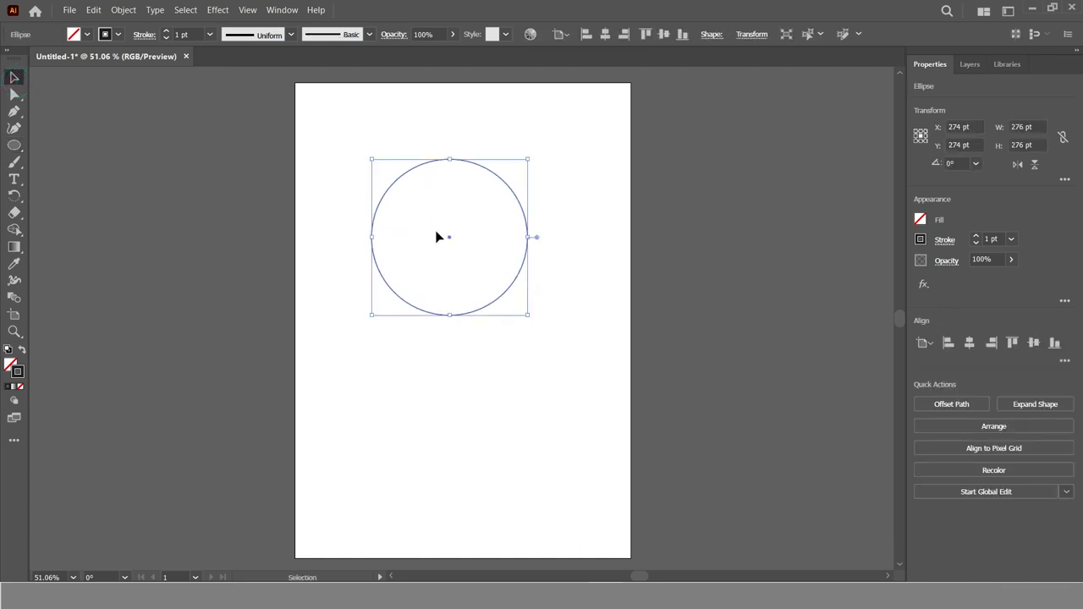
Intersect the circle with an overlapping duplicate offset sideways to form a petal about 79 × 193 pt, and move the petal higher on the artboard
left_click_drag(448, 241, 504, 250)
left_click(375, 389)
left_click_drag(310, 129, 594, 374)
left_click(965, 404)
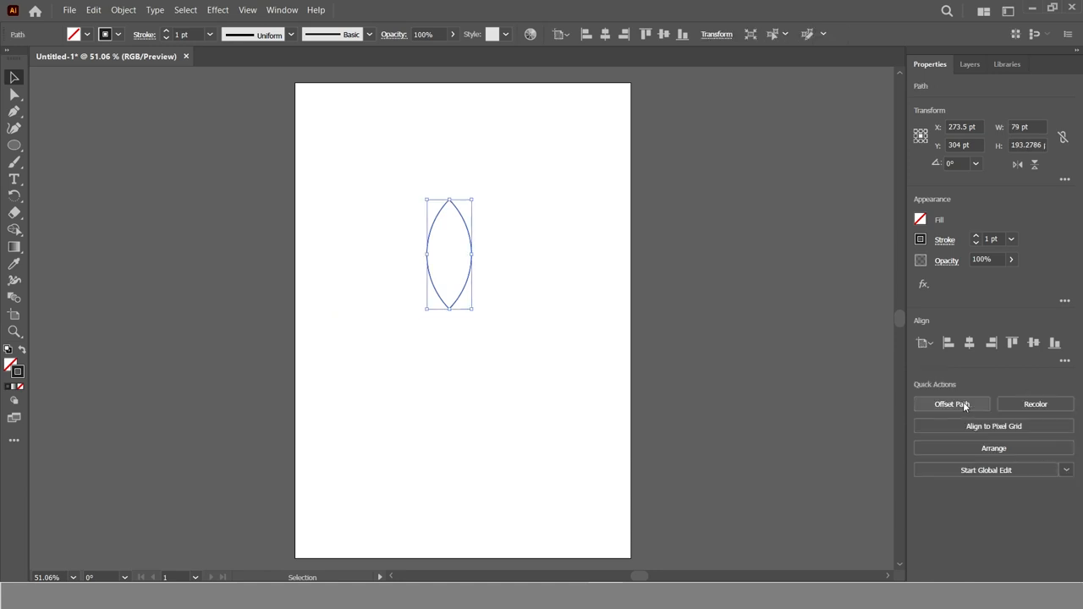
left_click(563, 418)
left_click_drag(468, 268, 495, 210)
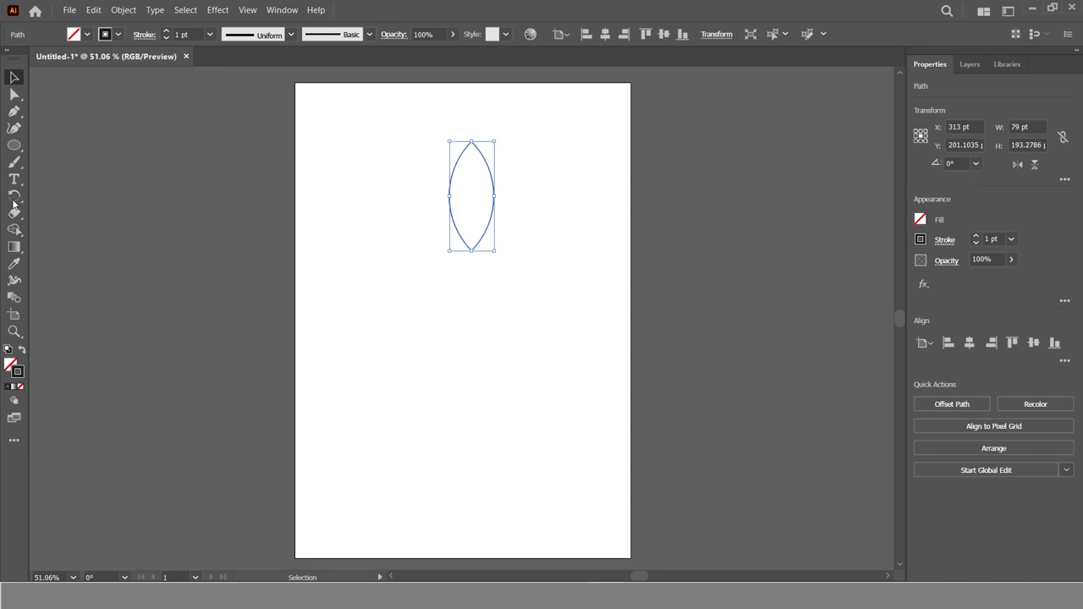
Rotate copies of the petal in 45° increments around its bottom anchor point to build a full flower of eight petals
left_click_drag(13, 197, 61, 195)
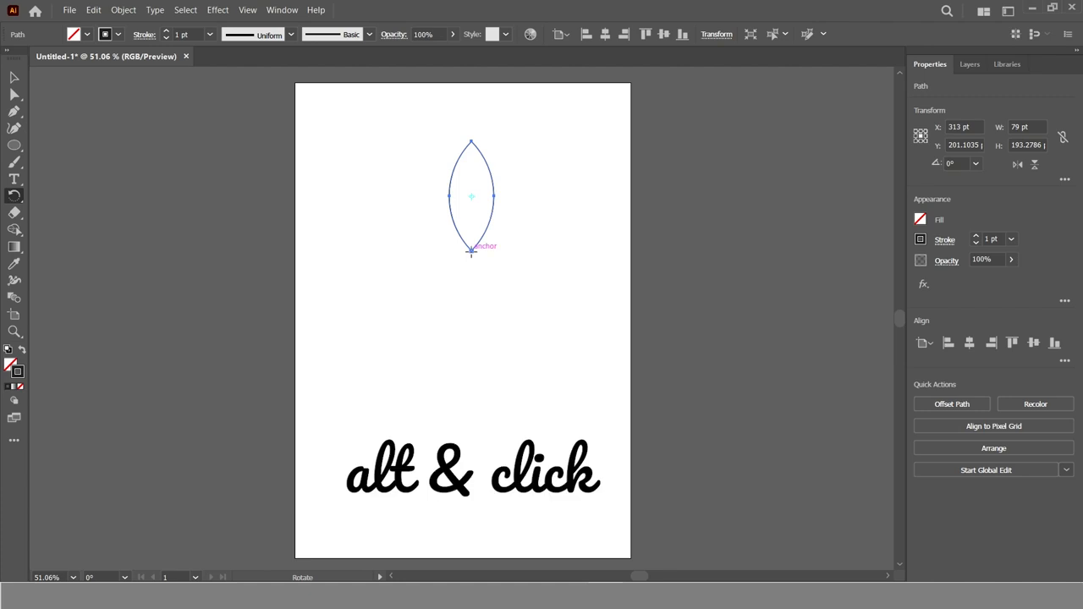
left_click(471, 251, "alt")
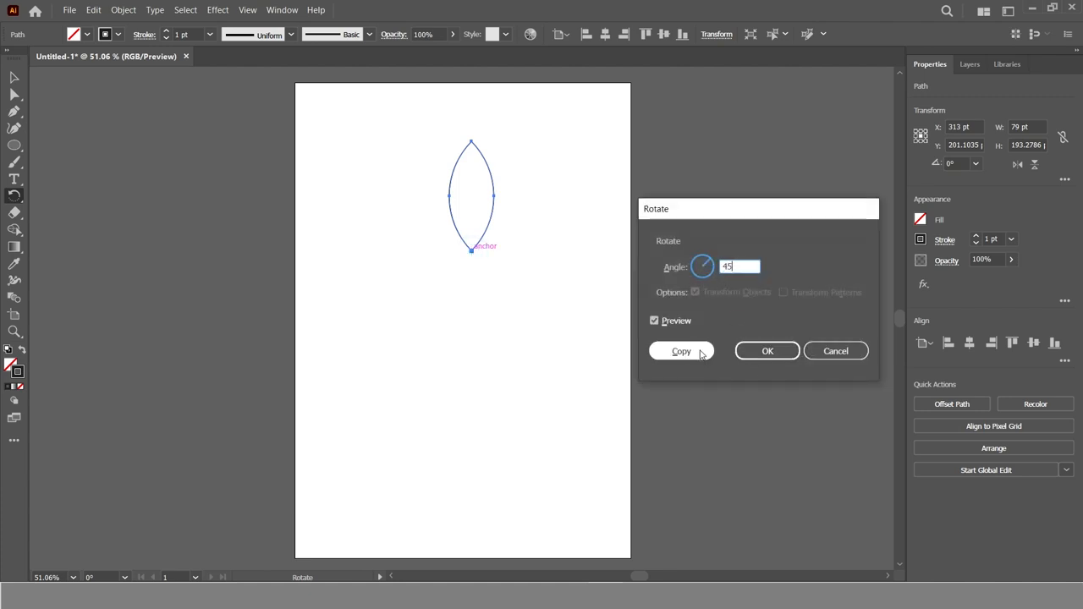
left_click(673, 351)
key("ctrl+d")
key("ctrl+d")
key("ctrl+d")
key("ctrl+d")
key("ctrl+d")
key("ctrl+d")
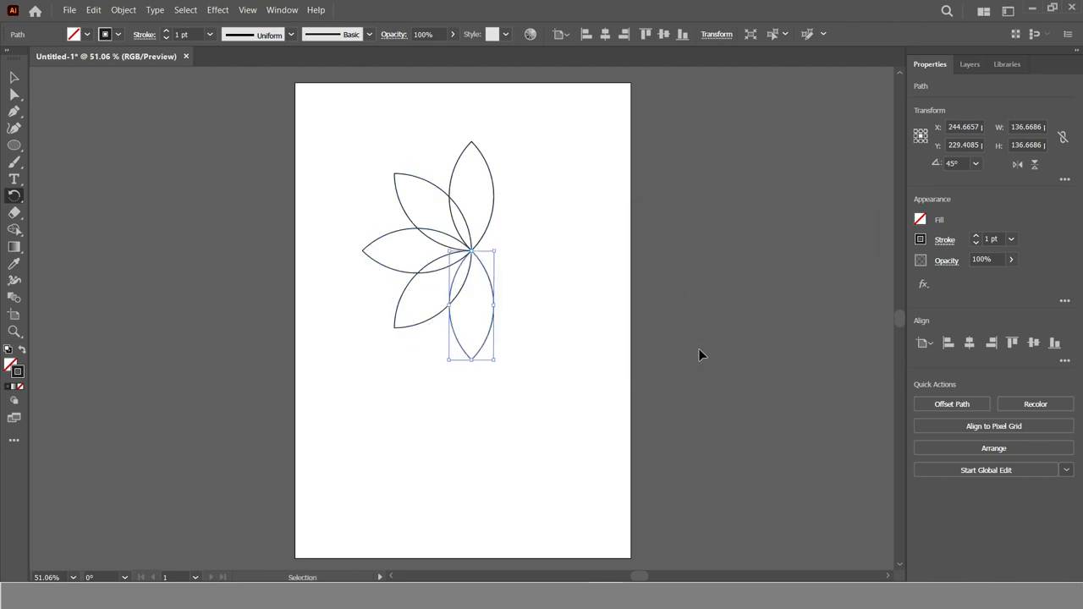
key("r")
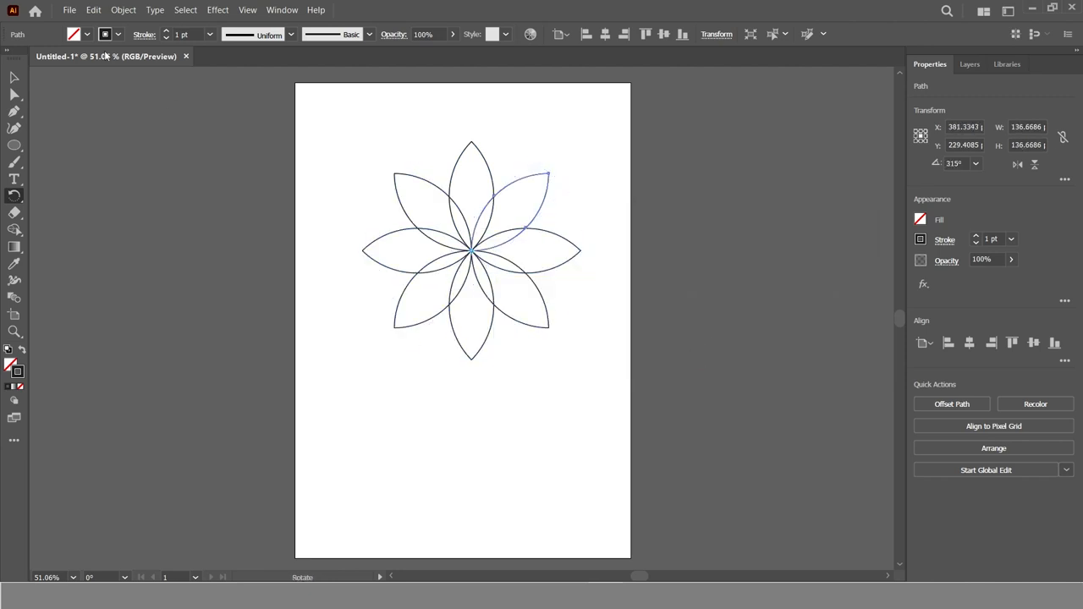
Select all eight petals and move the flower down toward the middle of the artboard
left_click(14, 77)
left_click(362, 185)
left_click_drag(334, 127, 530, 293)
left_click_drag(474, 251, 459, 289)
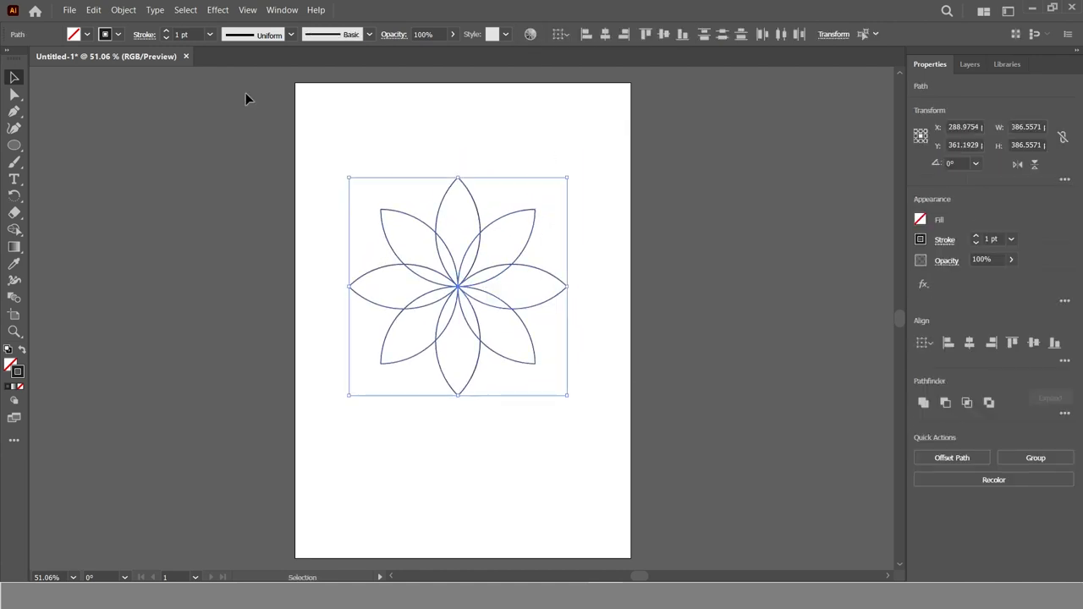
Paste a copy of the flower in front and rotate it so its petals fall between the original ones
left_click(93, 10)
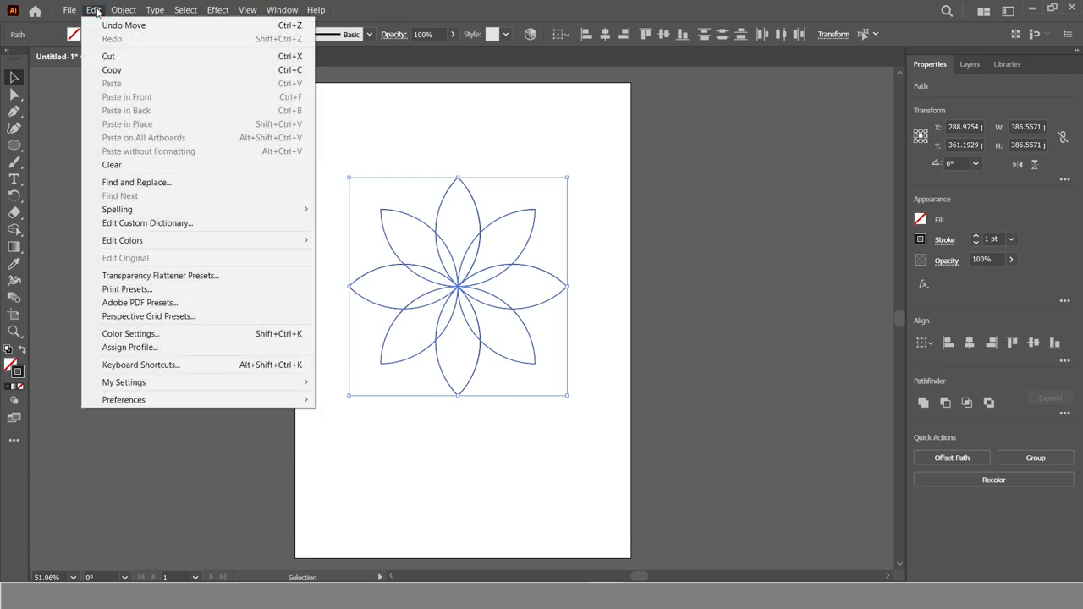
left_click(114, 71)
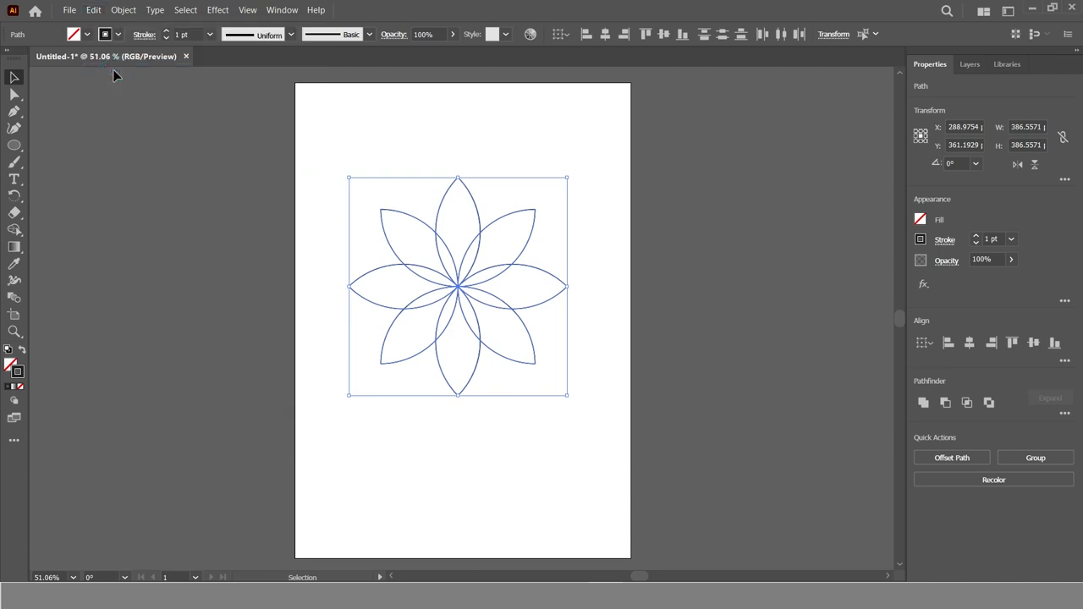
left_click(93, 10)
left_click(140, 96)
left_click_drag(574, 171, 530, 122)
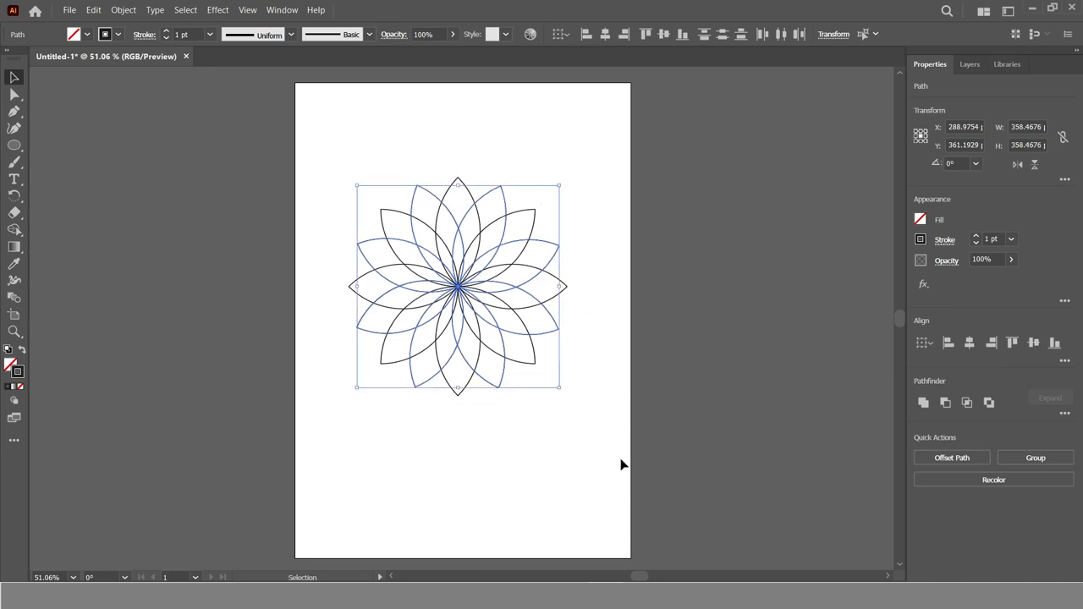
left_click(614, 471)
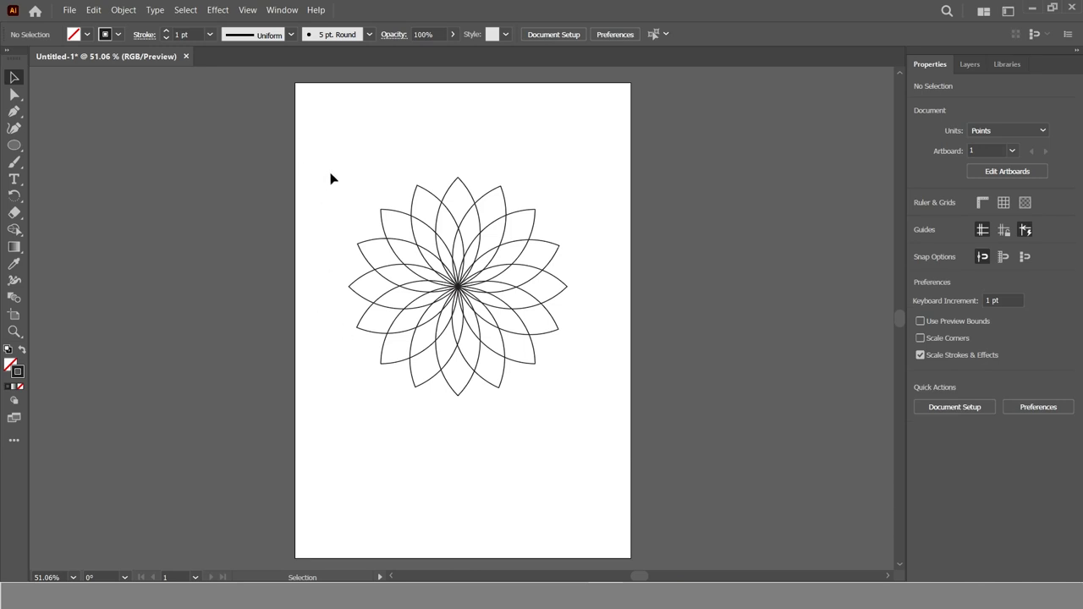
Move the seven upper petals up away from the flower and delete the remaining lower petals
left_click_drag(329, 167, 598, 254)
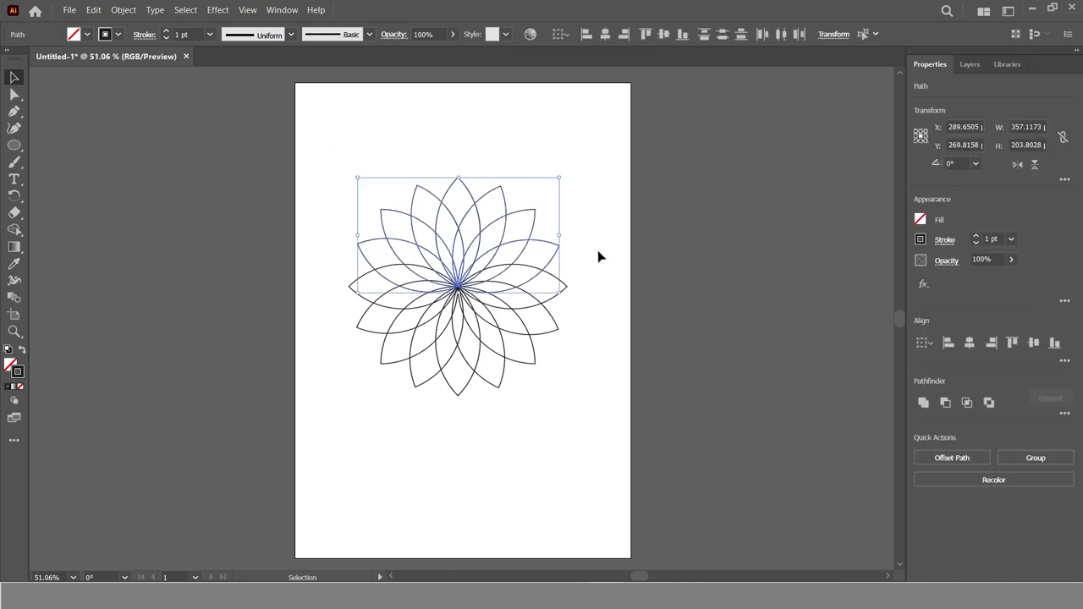
left_click_drag(454, 251, 449, 170)
left_click_drag(322, 260, 580, 404)
key("Delete")
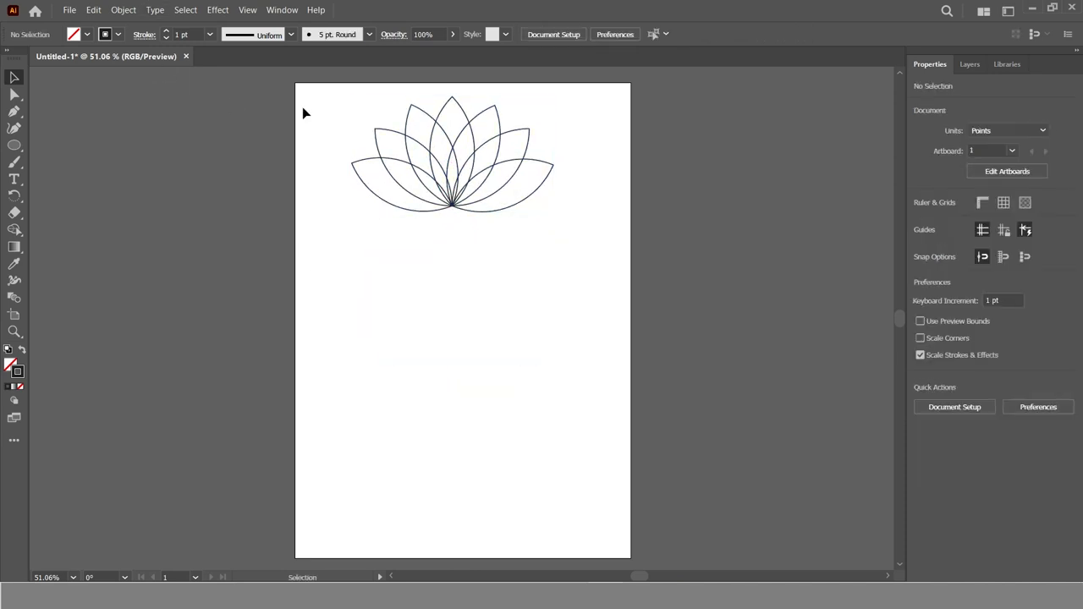
Move the seven-petal lotus shape down from the artboard's upper edge
left_click_drag(337, 105, 561, 213)
left_click_drag(452, 194, 454, 264)
left_click(474, 353)
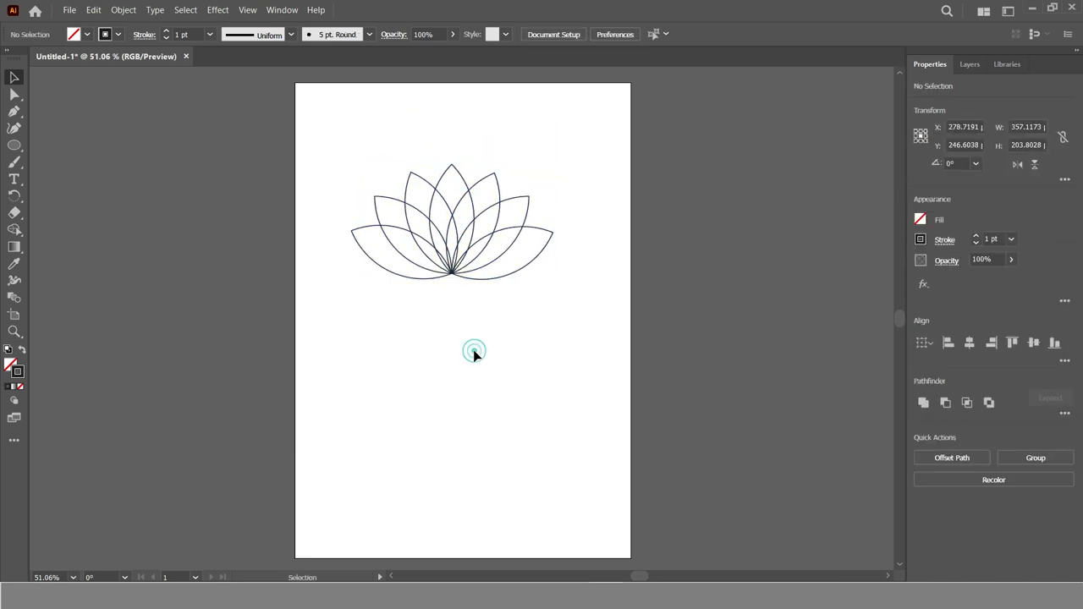
Swap the fill and stroke of the lotus's center petal to give it a black fill and no stroke
key("z")
left_click(464, 236)
left_click(444, 291)
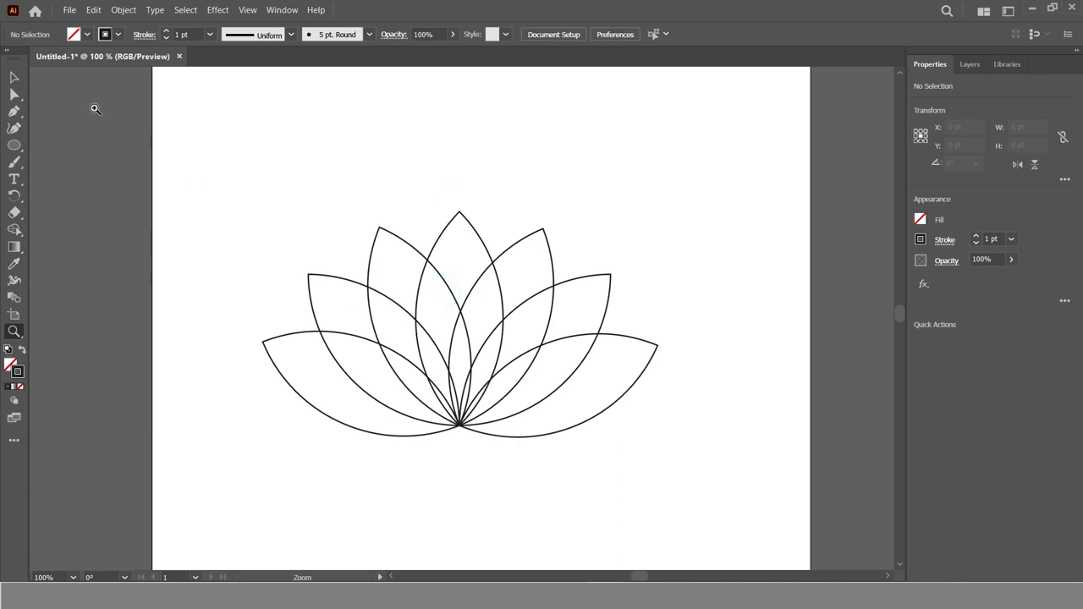
left_click(14, 75)
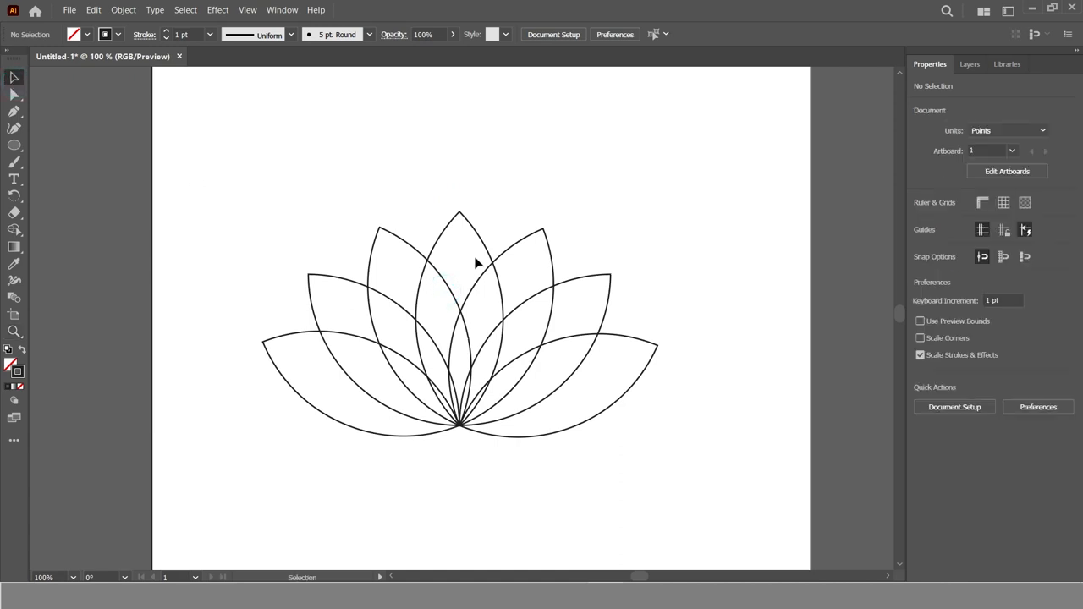
left_click(449, 225)
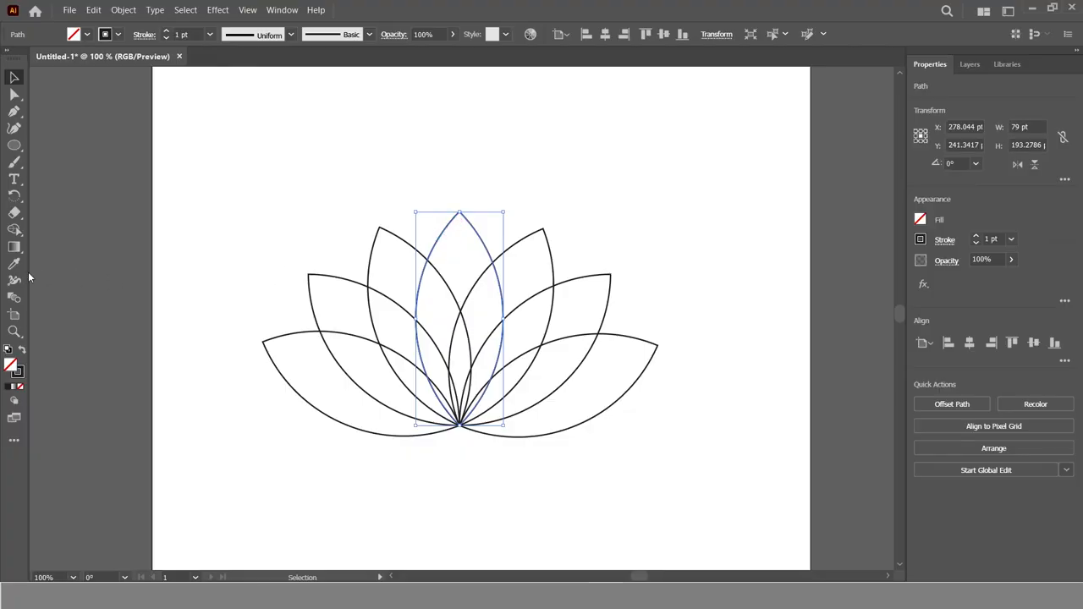
left_click(21, 350)
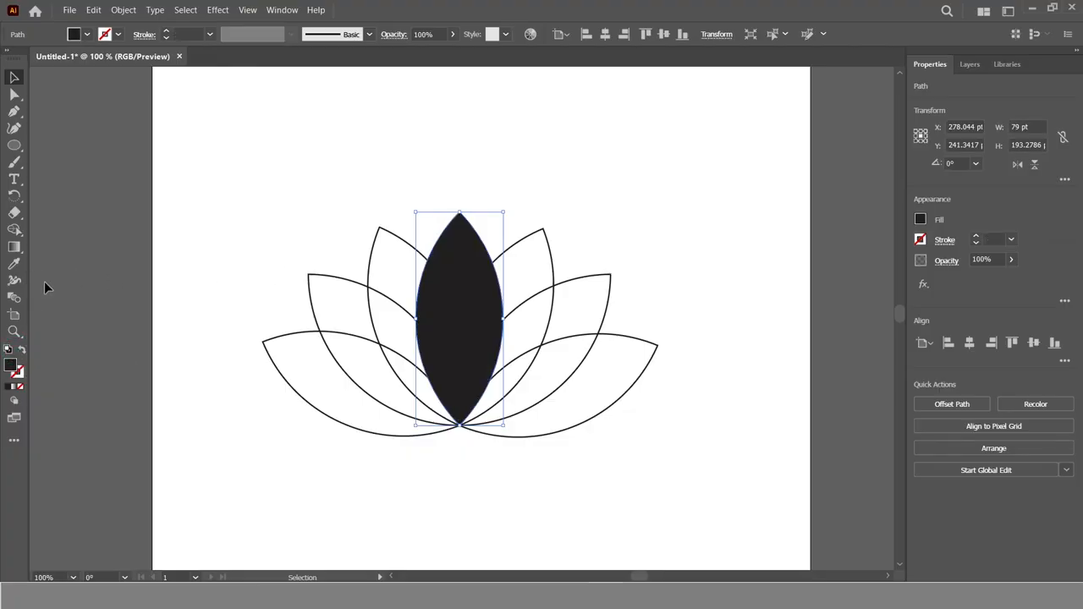
Apply a linear gradient to the center petal, running vertically from its tip to its base
left_click(14, 247)
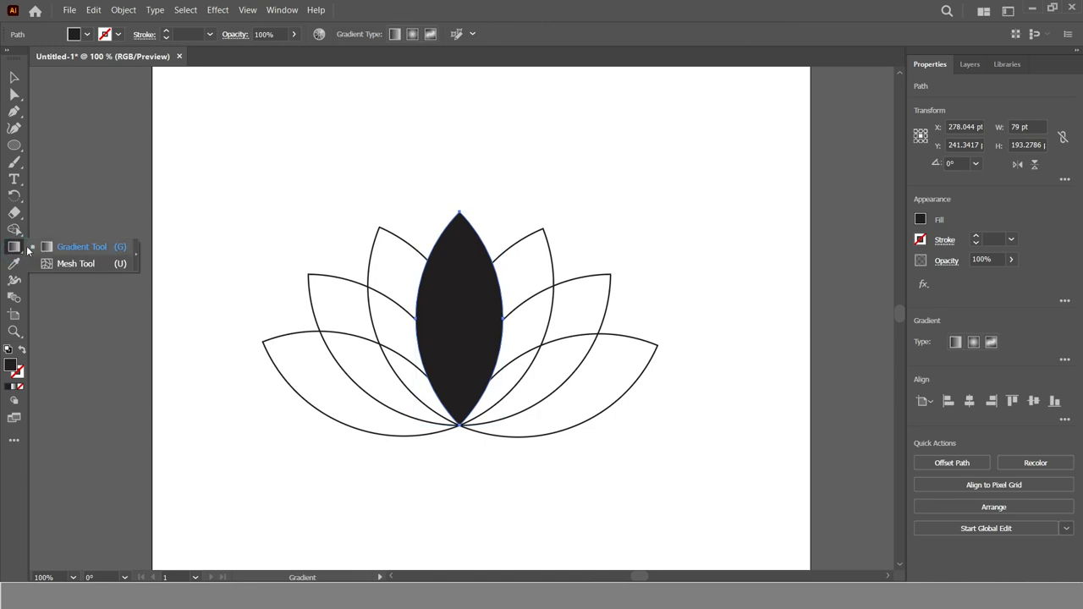
left_click(61, 247)
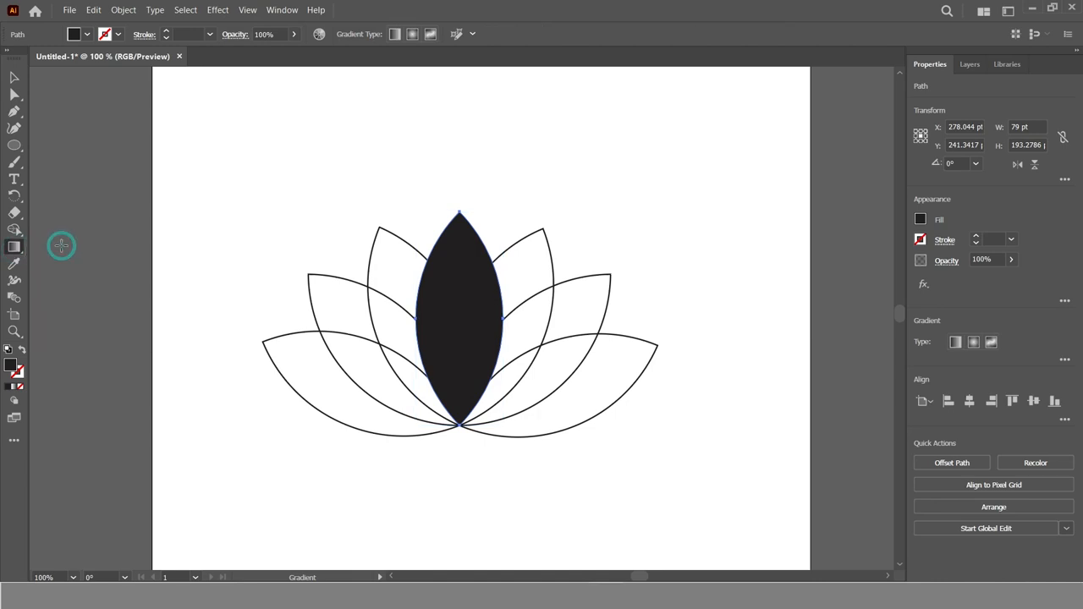
left_click(955, 341)
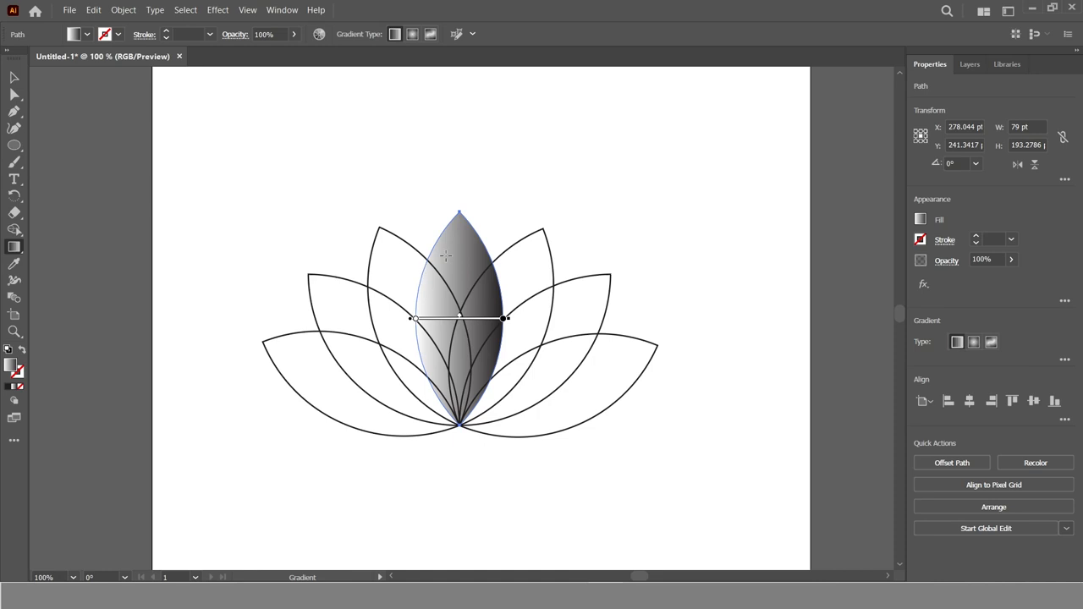
left_click_drag(459, 224, 460, 399)
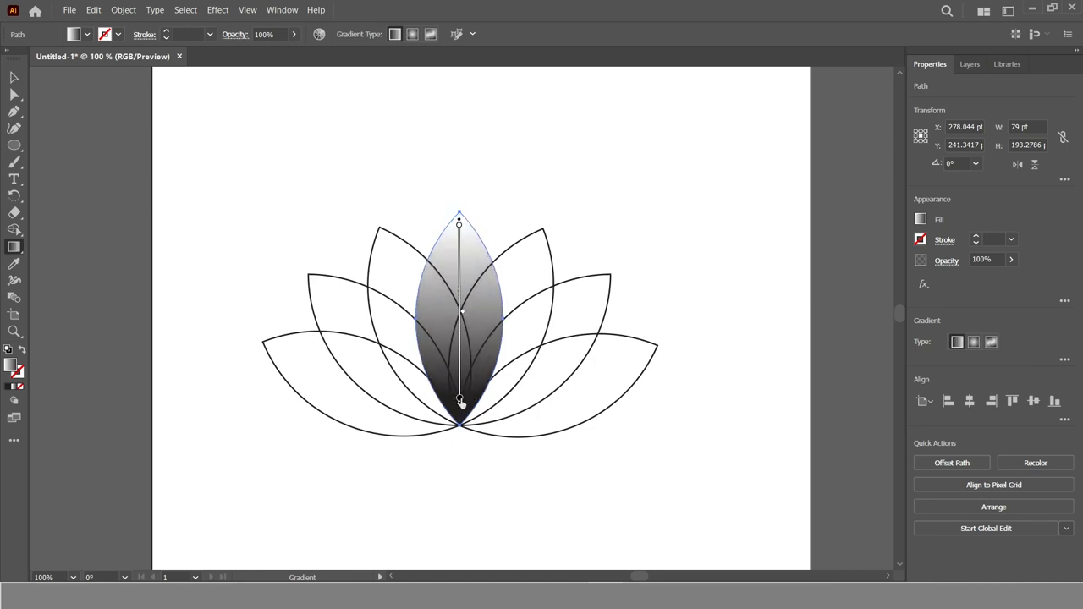
Set the gradient's color stop at the center petal's tip to the orange swatch
double_click(459, 226)
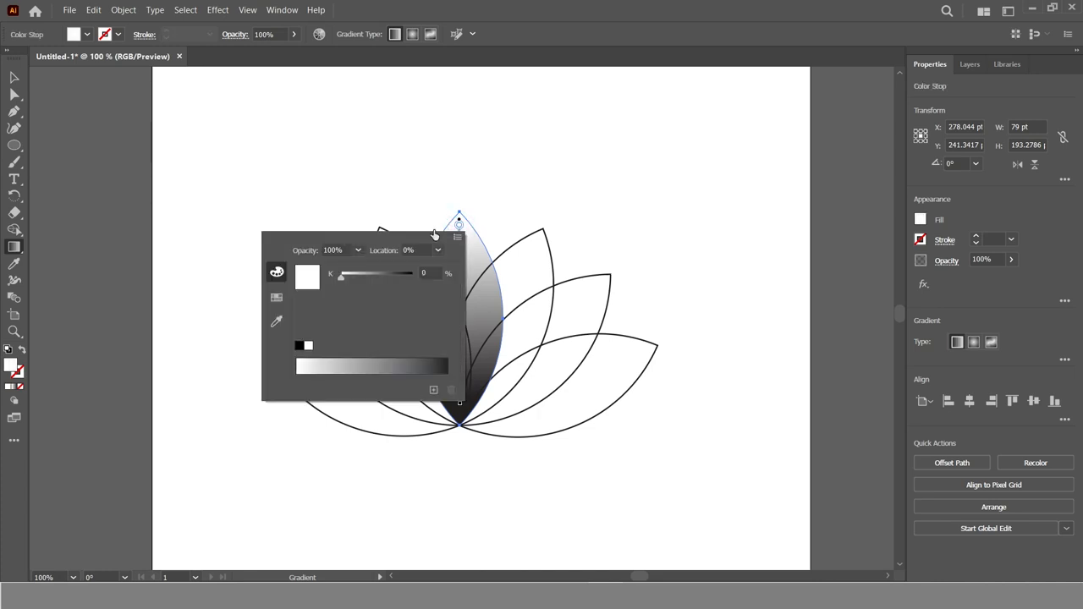
left_click(276, 297)
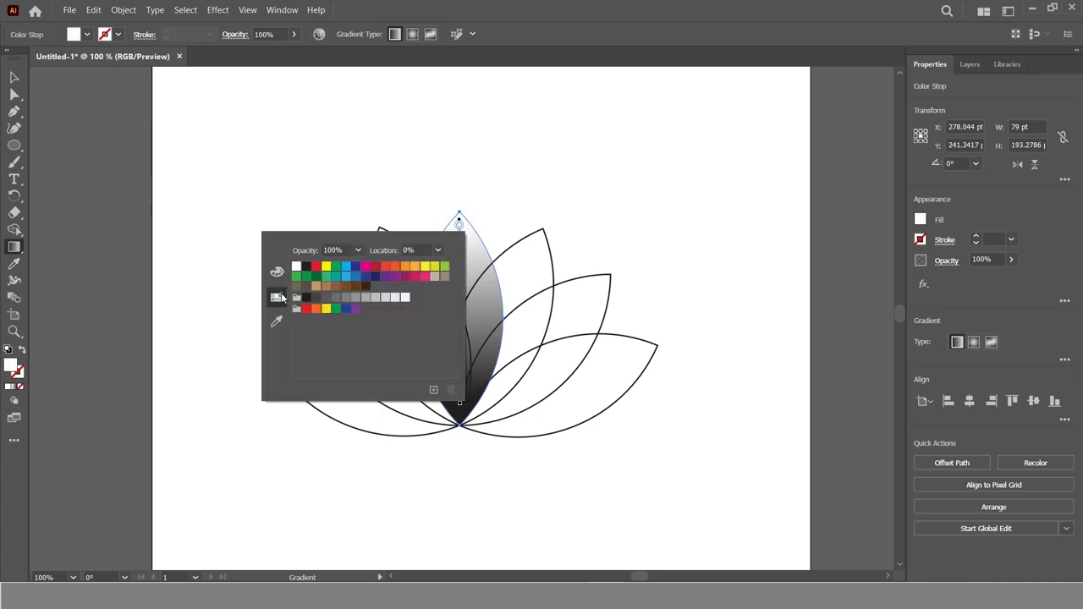
left_click(414, 267)
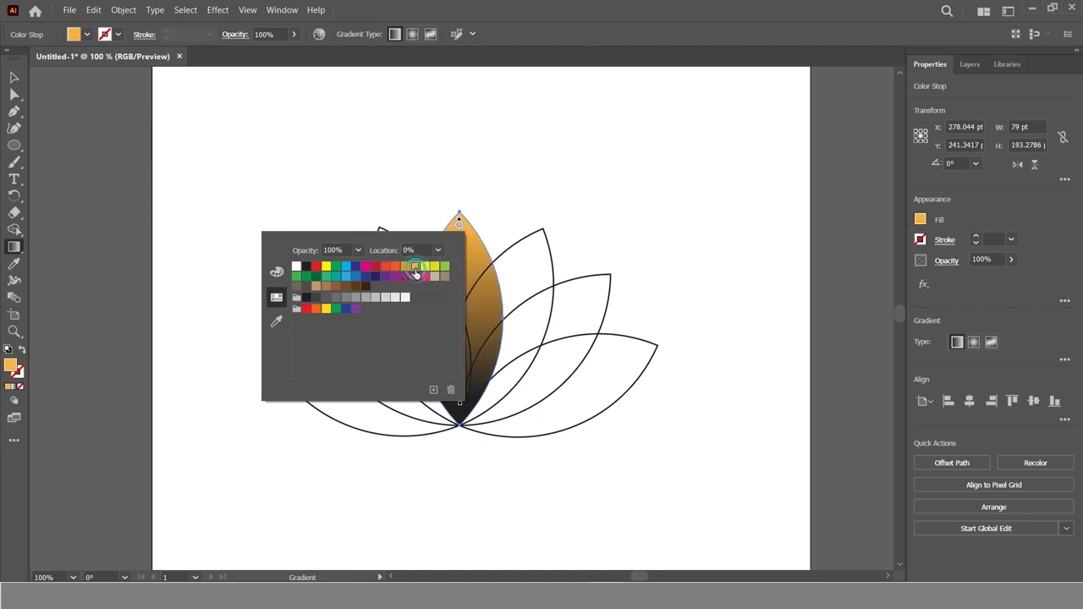
left_click(405, 268)
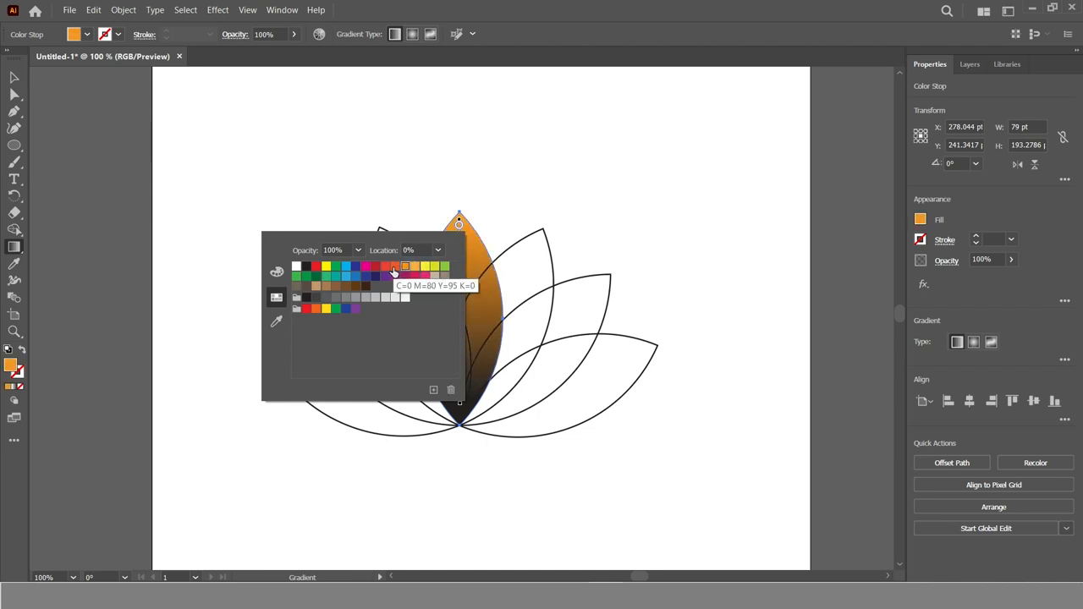
left_click(394, 268)
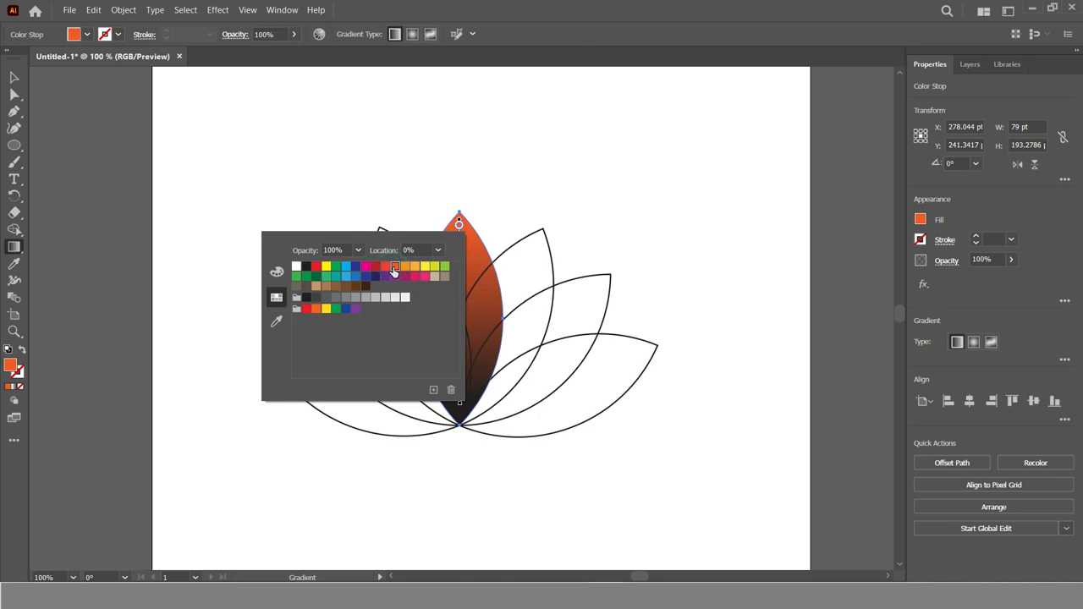
left_click(404, 268)
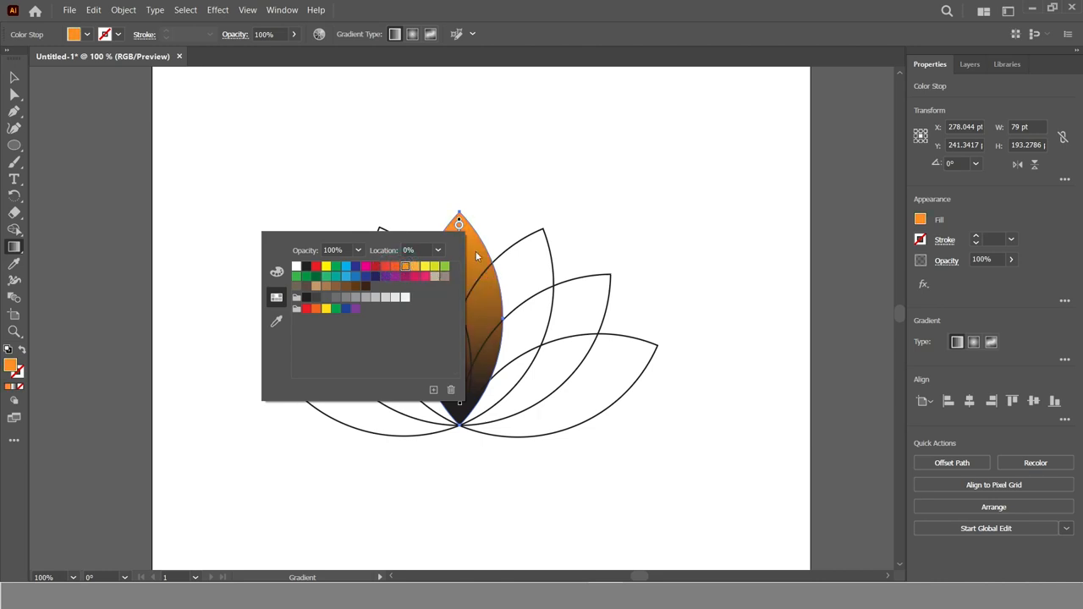
left_click(476, 218)
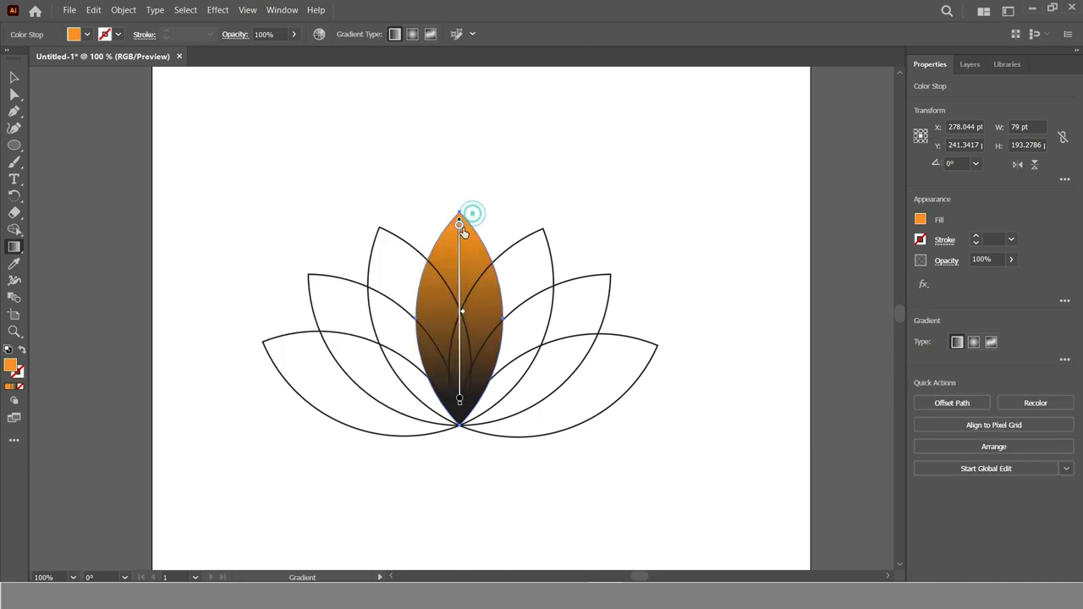
Set the gradient's color stop at the petal's base to the crimson swatch C=10 M=100 Y=50 K=0
double_click(459, 399)
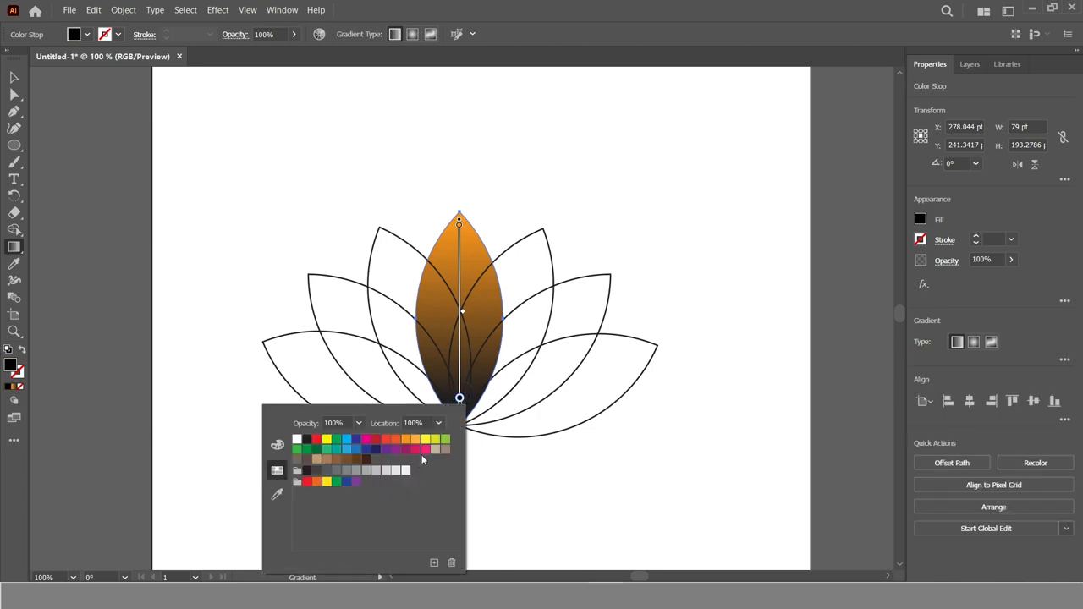
left_click(425, 455)
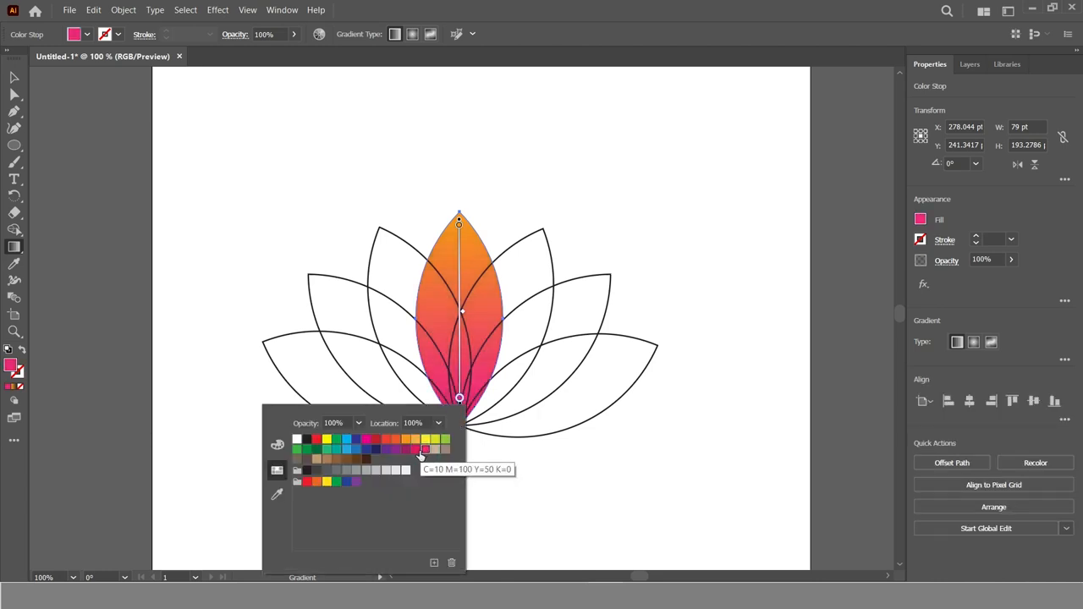
left_click(418, 455)
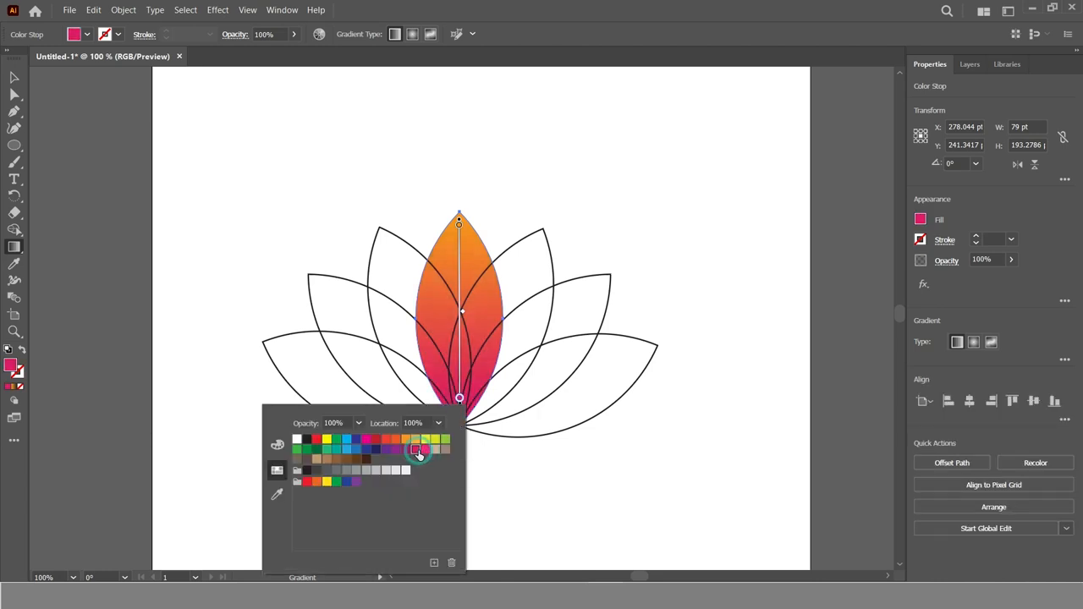
Move the center petal's crimson gradient stop up to below its middle, and deselect the petal
left_click(459, 398)
left_click_drag(459, 398, 469, 350)
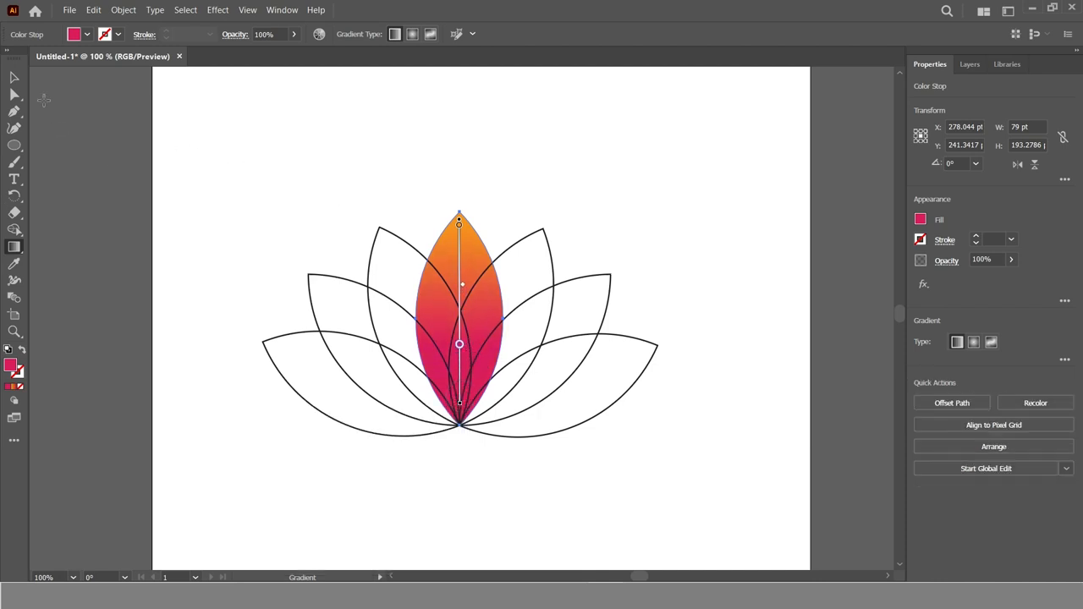
key("v")
left_click(258, 232)
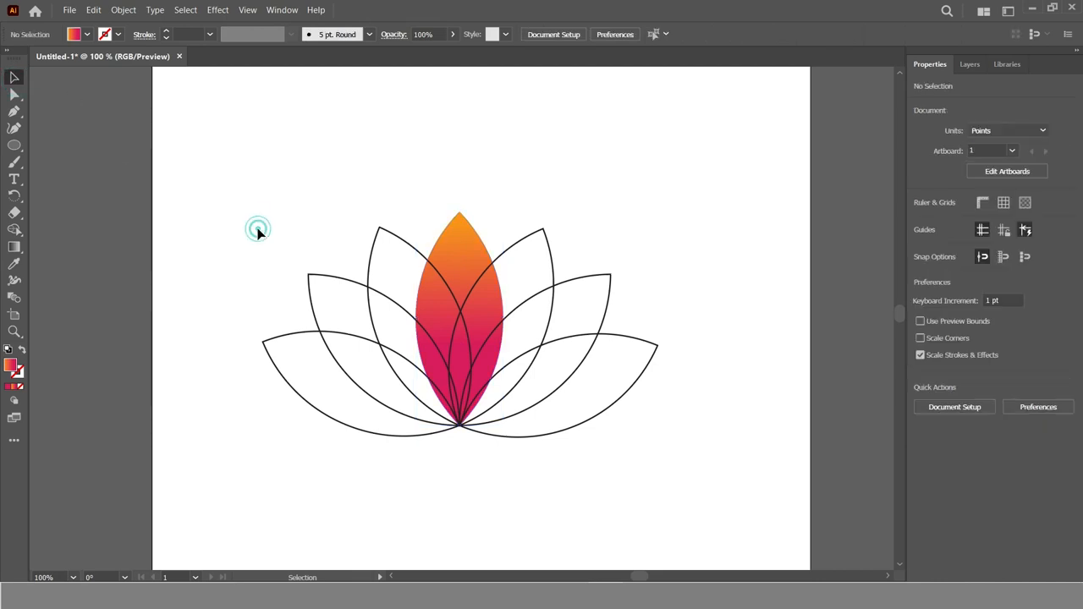
Select the six outlined side petals and apply the center petal's orange-to-crimson gradient to them with the Eyedropper
left_click_drag(364, 370, 396, 387)
left_click_drag(710, 212, 532, 444)
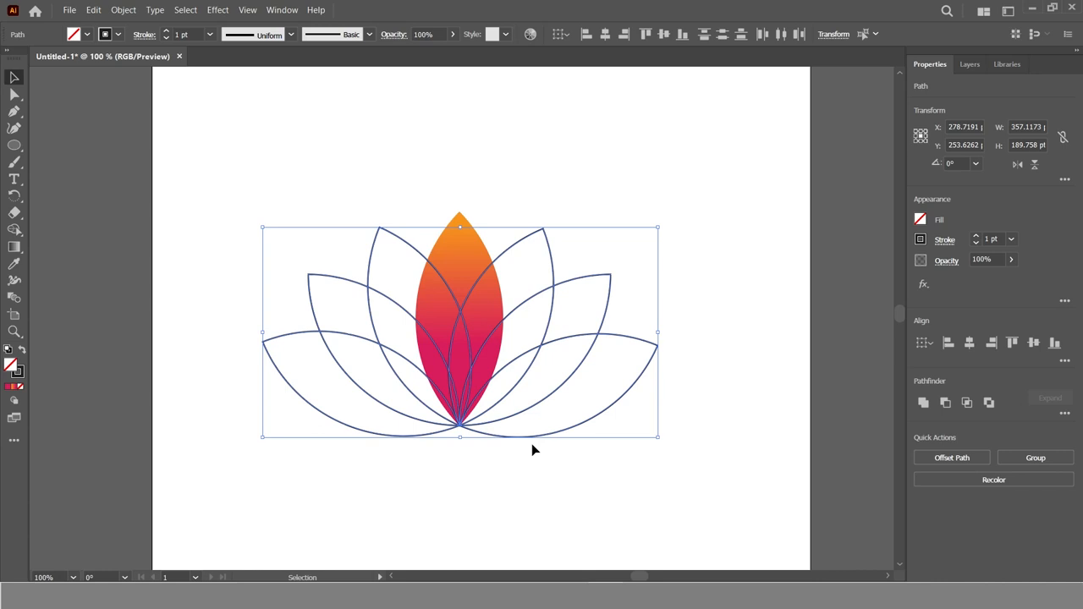
key("i")
left_click(461, 252)
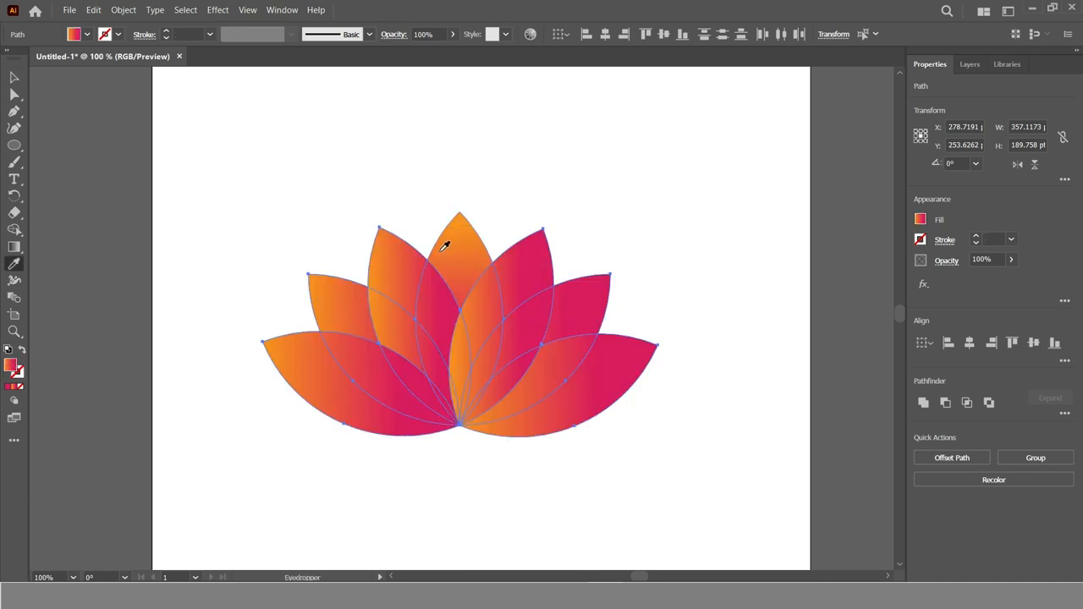
left_click(14, 77)
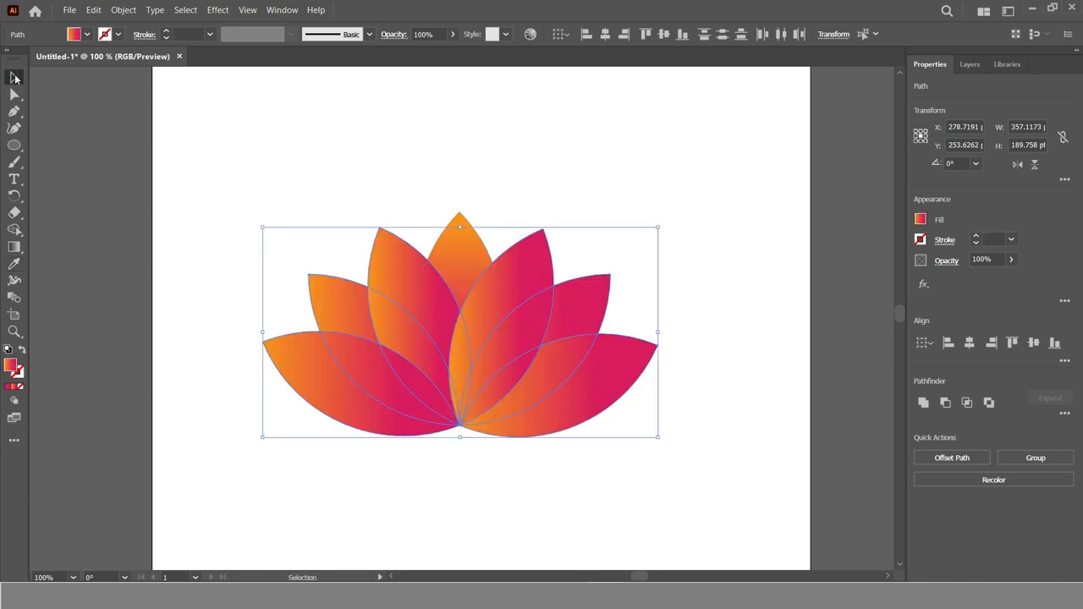
Select all seven petals and set their transparency blend mode to Screen
left_click(215, 170)
left_click_drag(211, 157, 725, 484)
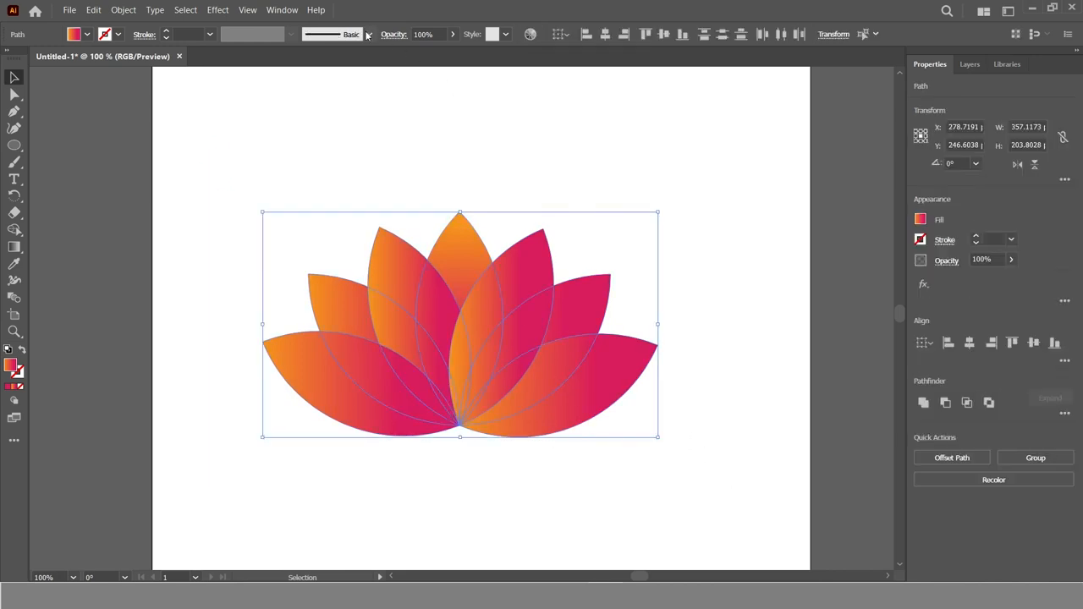
left_click(282, 10)
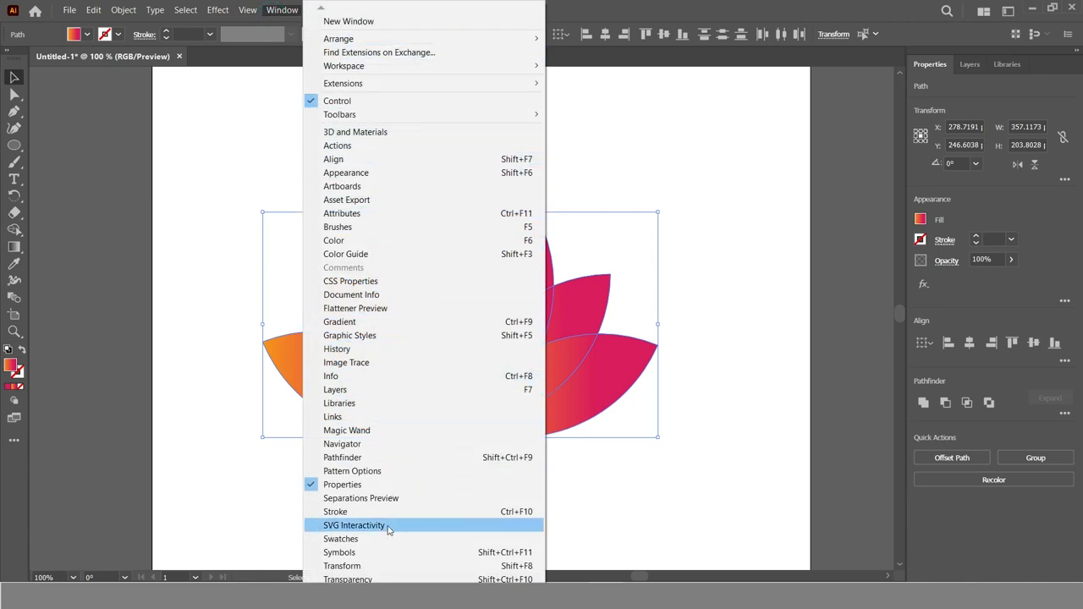
left_click(376, 580)
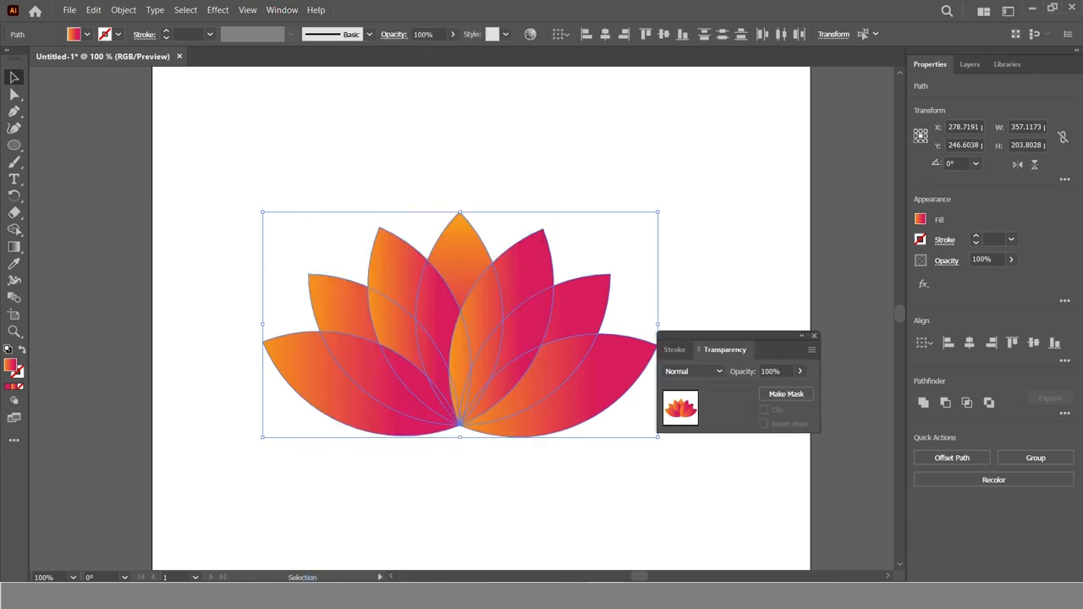
left_click(719, 371)
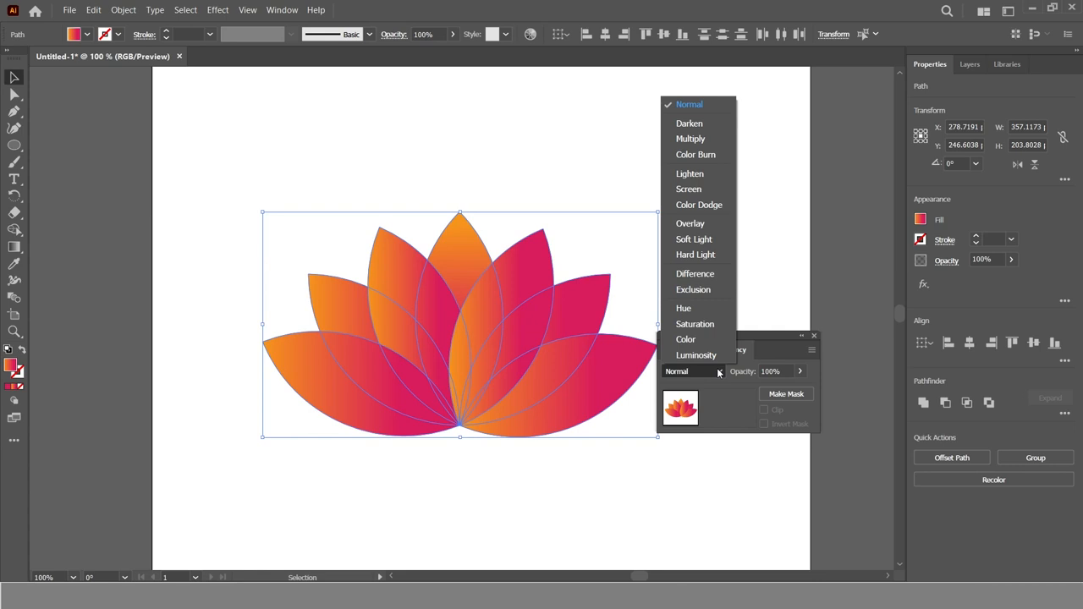
left_click(692, 190)
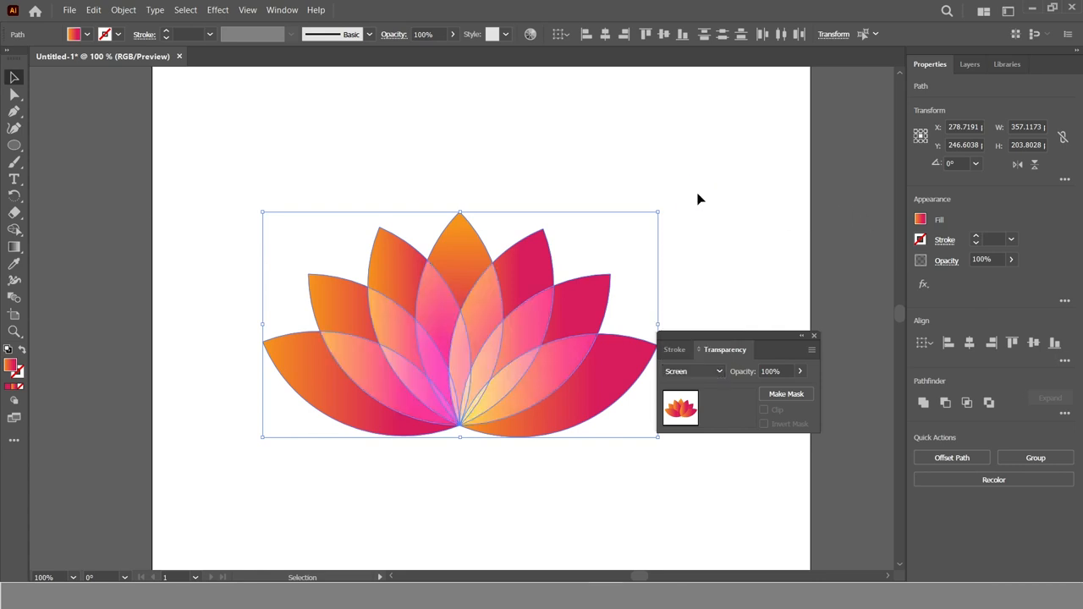
Try a lower opacity of 83% on all the petals, then close the transparency settings and deselect
left_click(800, 371)
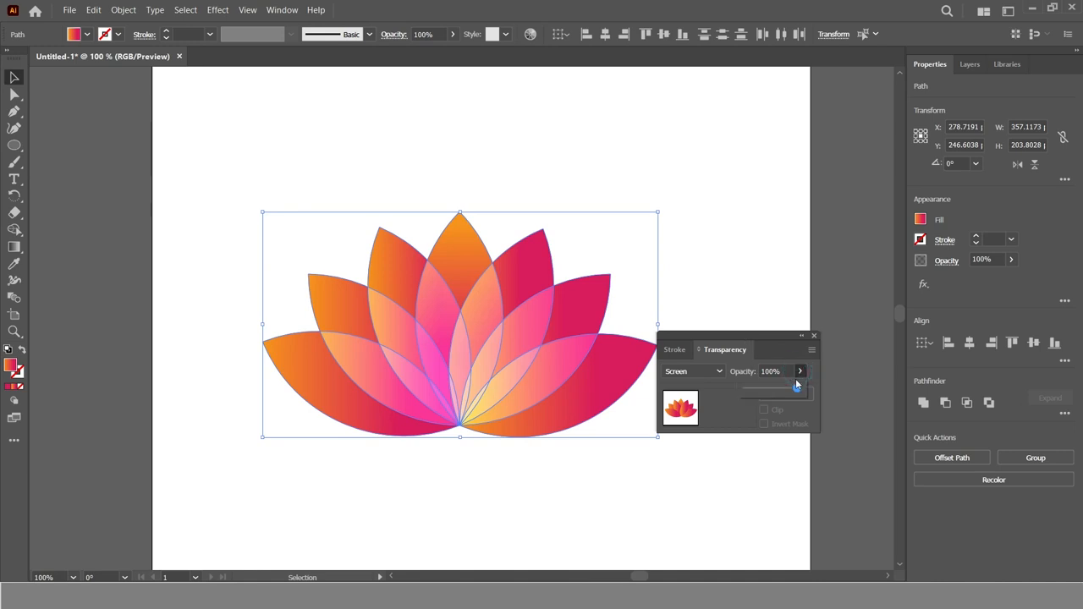
left_click_drag(798, 391, 788, 388)
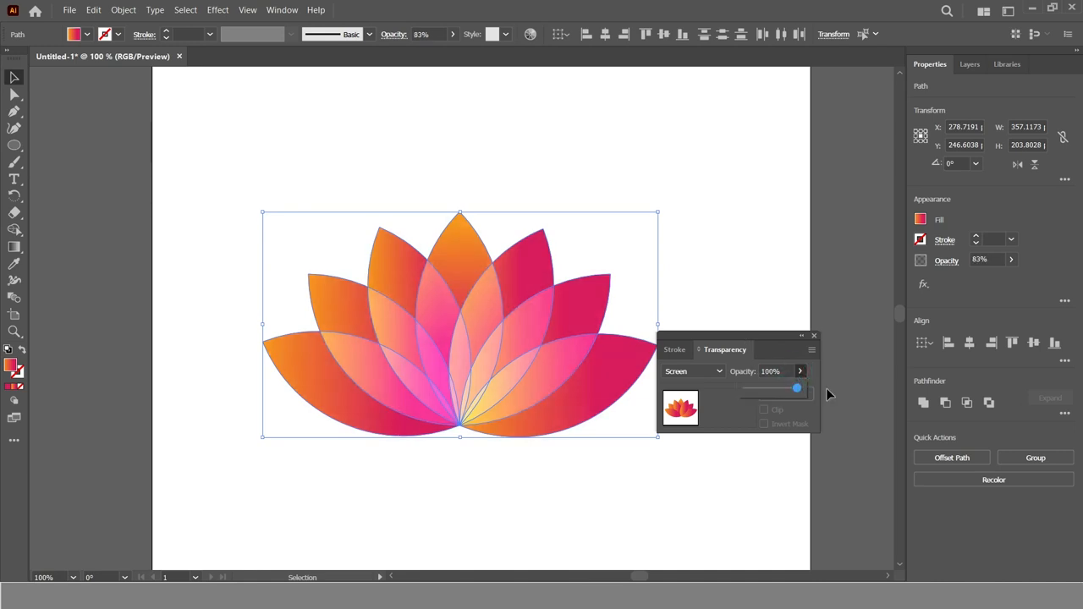
left_click(816, 335)
left_click(602, 485)
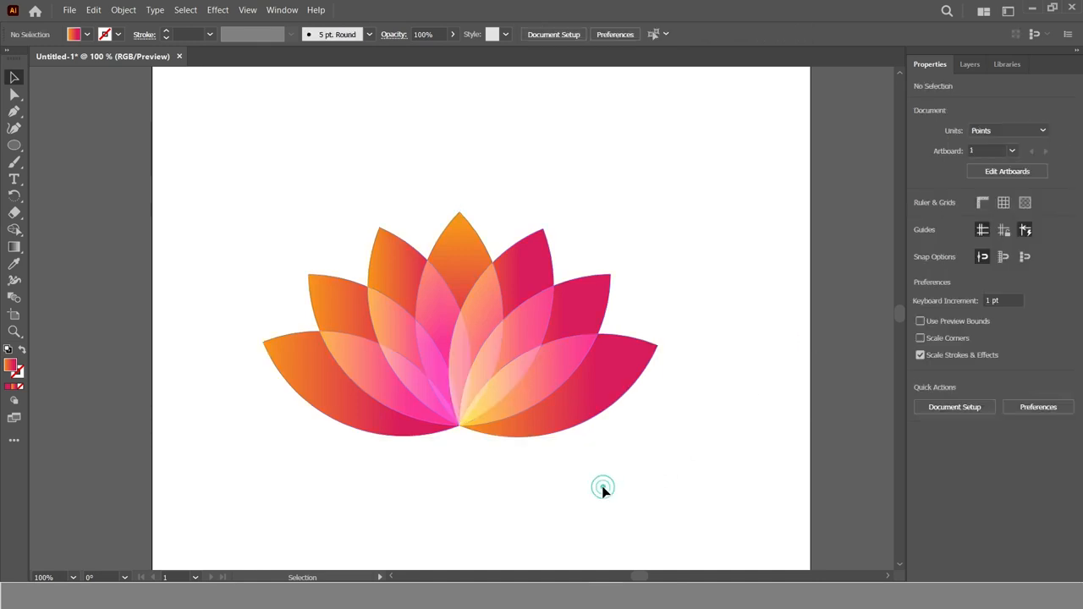
Move the whole lotus flower up and slightly to the right to make room for text below it
left_click_drag(191, 176, 722, 510)
left_click_drag(502, 387, 510, 423)
left_click(511, 426)
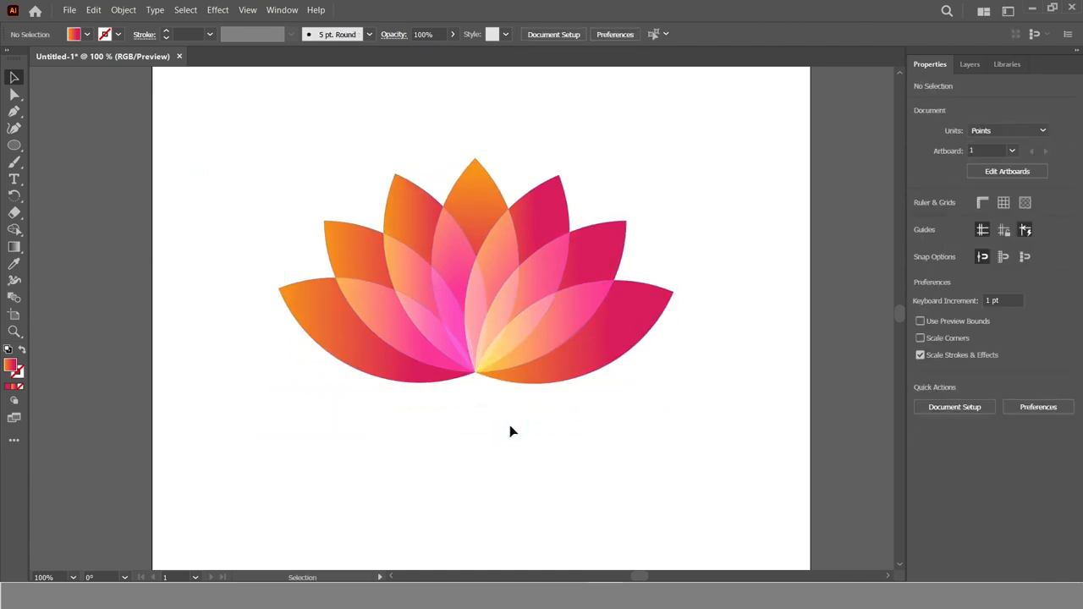
Set the default fill to none and the default stroke to black at 1 pt
left_click(85, 35)
left_click(10, 60)
left_click(120, 35)
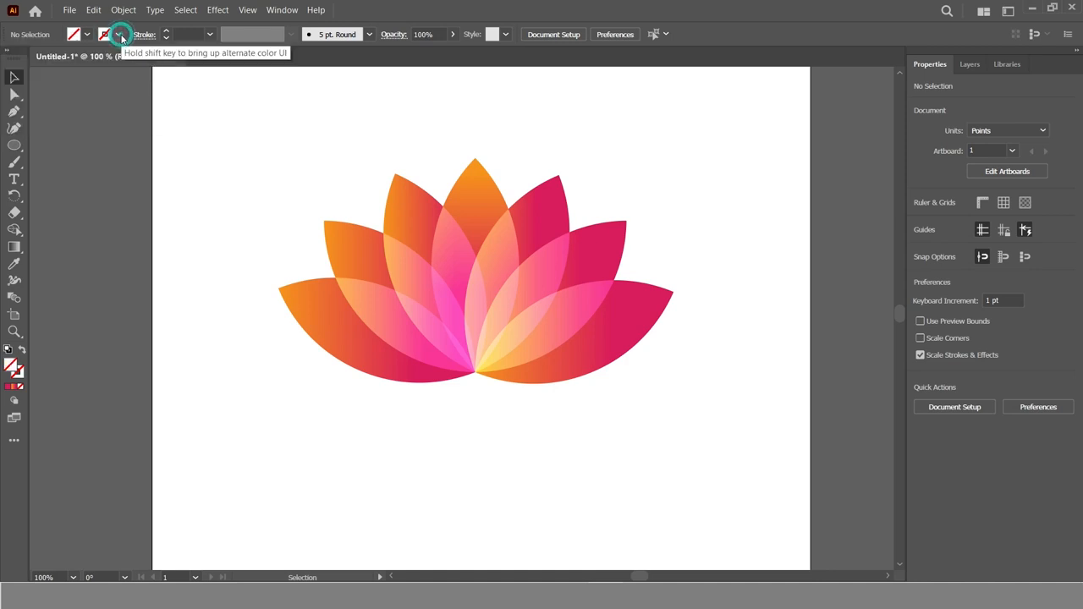
left_click(39, 59)
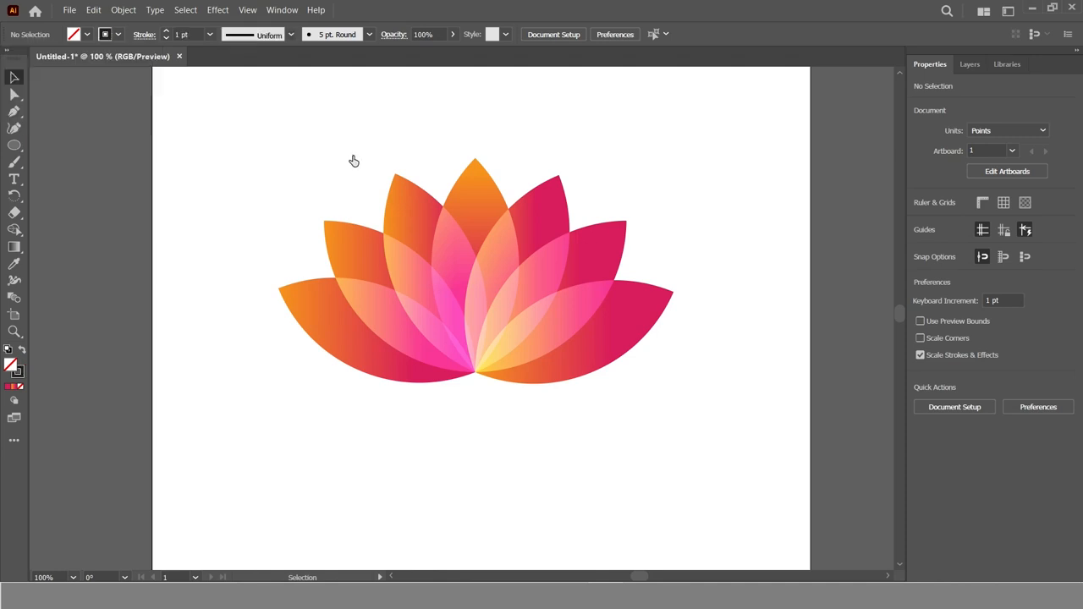
Add a text line reading "Lotus" below the flower
left_click(18, 183)
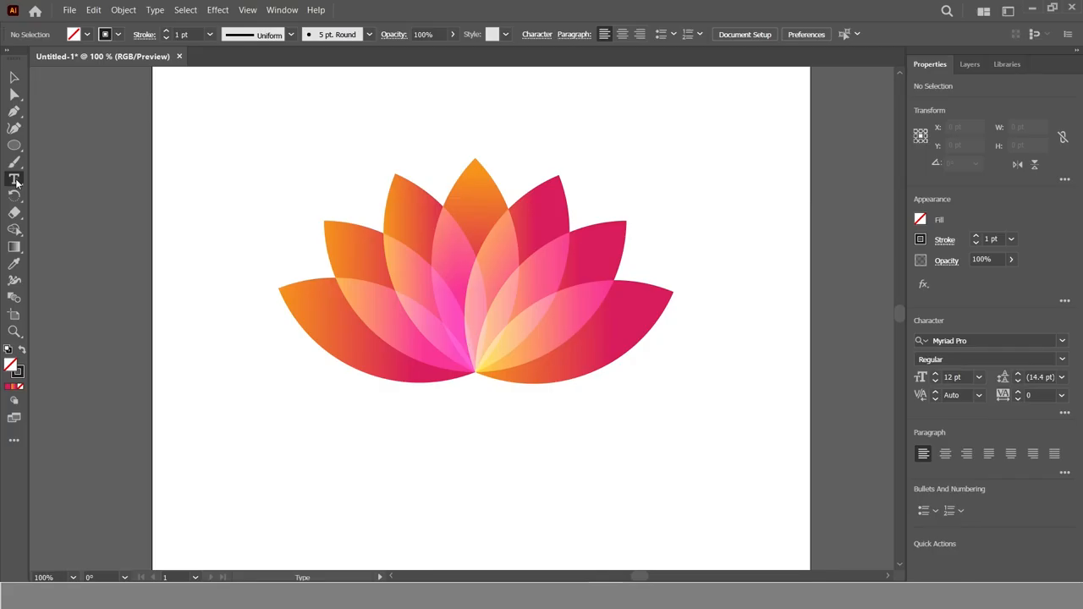
left_click(24, 179)
left_click(63, 178)
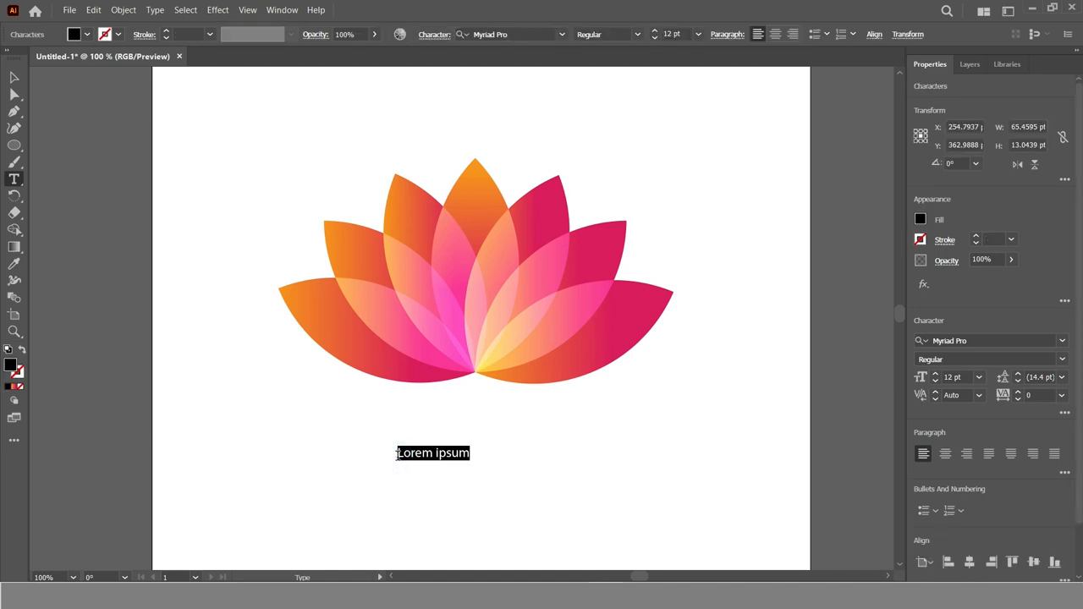
key("BackSpace")
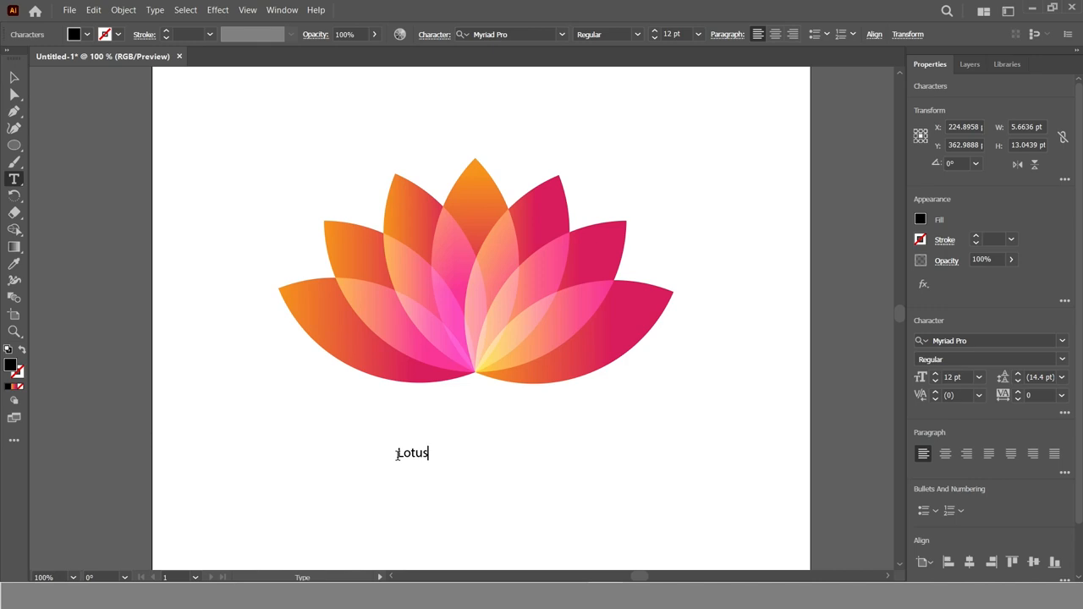
left_click(14, 77)
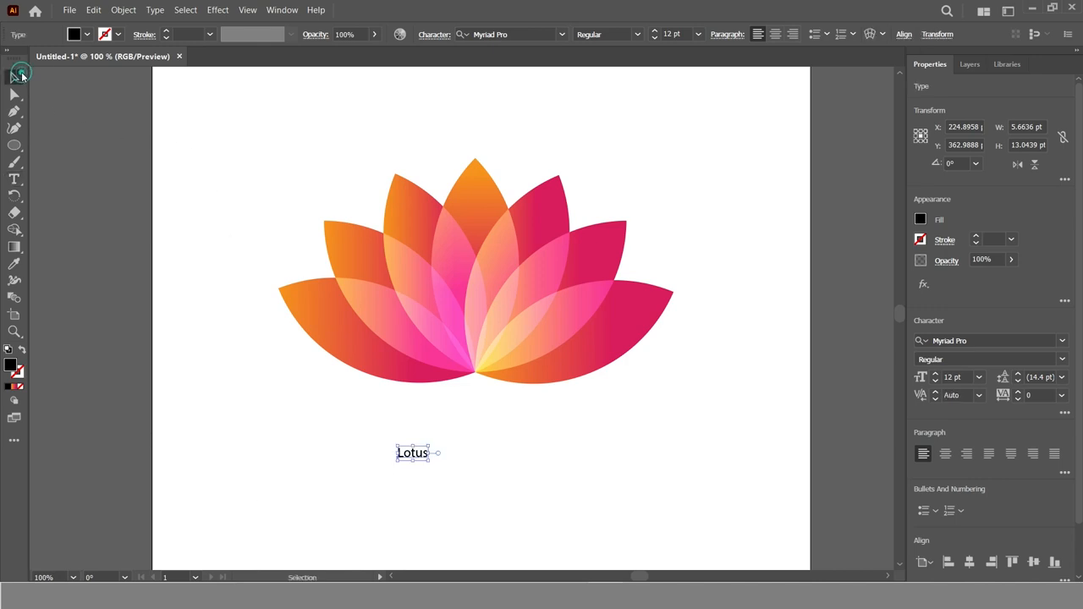
Enlarge the "Lotus" text to about 99.74 pt and position it directly beneath the flower
left_click_drag(431, 448, 539, 393)
left_click_drag(415, 489, 484, 468)
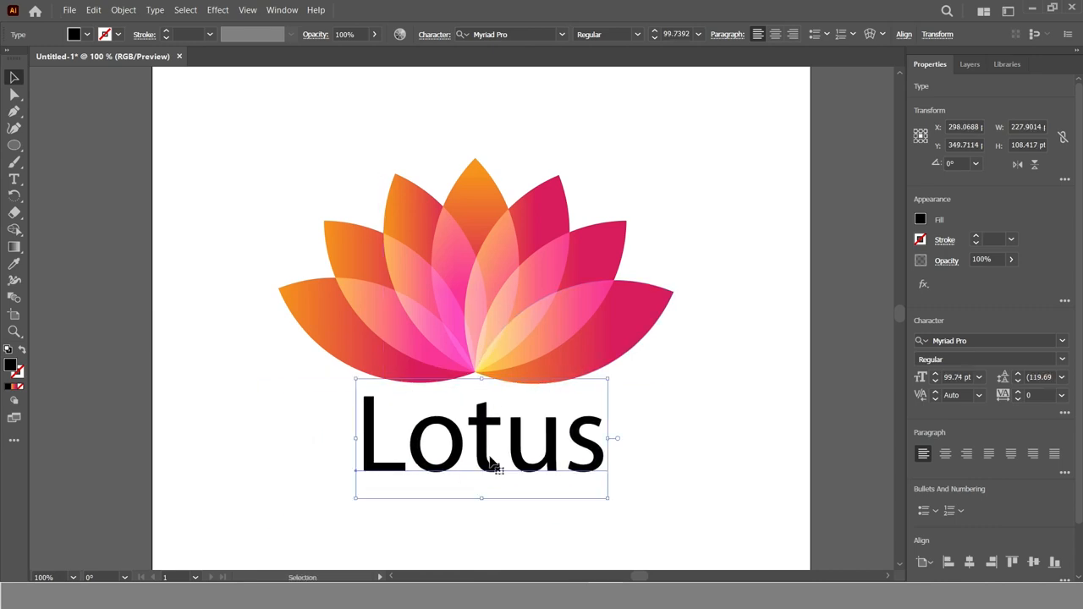
left_click(247, 139)
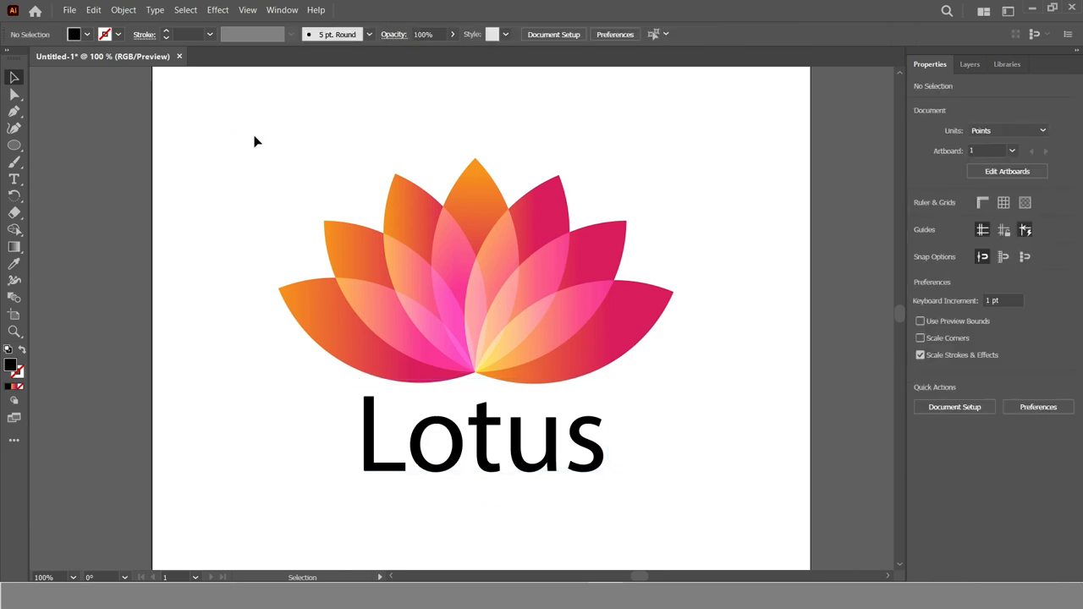
Change the font of the "Lotus" text to Montserrat
left_click(488, 457)
left_click_drag(691, 377, 542, 377)
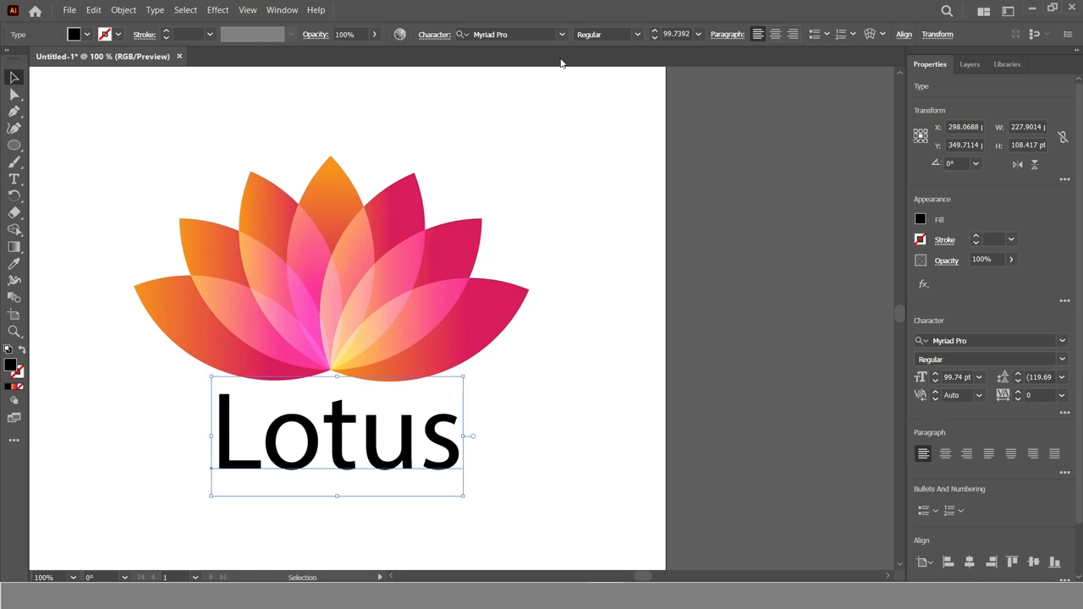
left_click(563, 34)
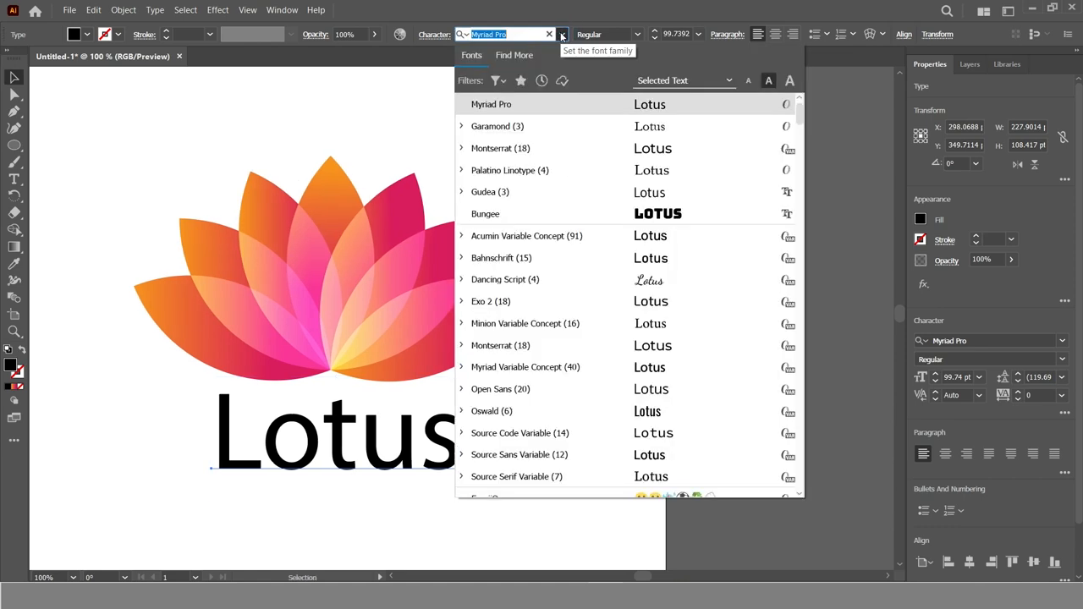
left_click(547, 147)
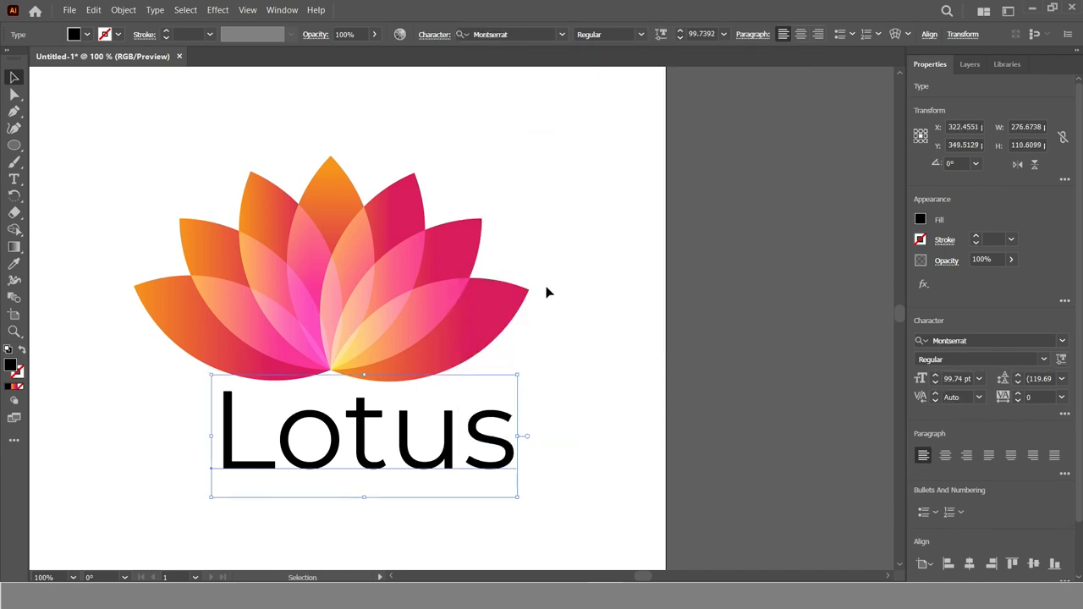
Shift the "Lotus" text slightly left to bring it closer to the flower's center
left_click(572, 446)
left_click_drag(516, 479, 626, 474)
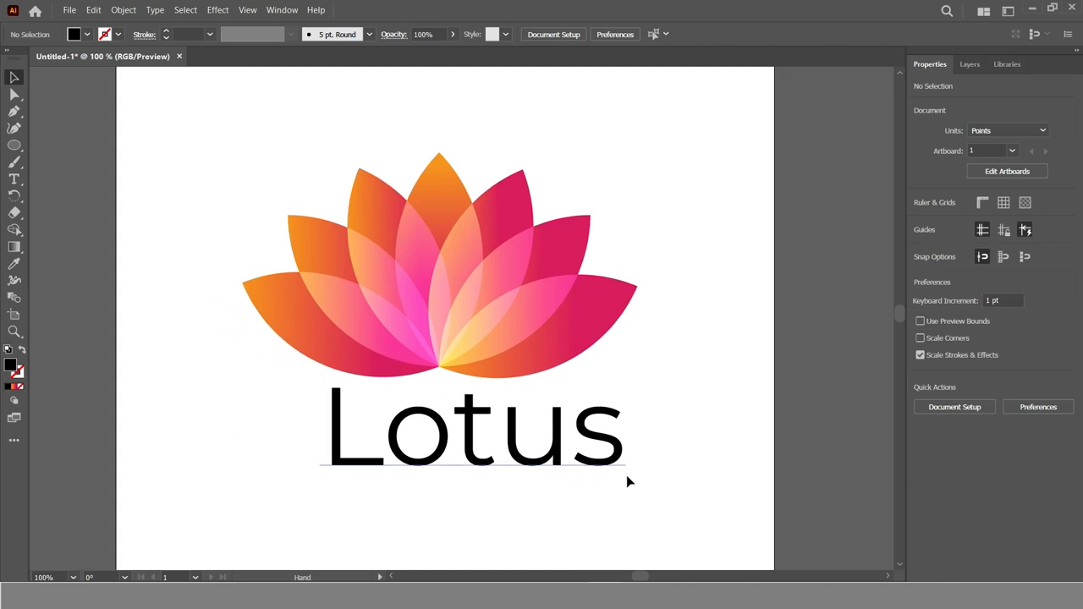
mouse_move(468, 456)
left_mouse_down()
mouse_move(484, 453)
mouse_move(455, 455)
left_mouse_up()
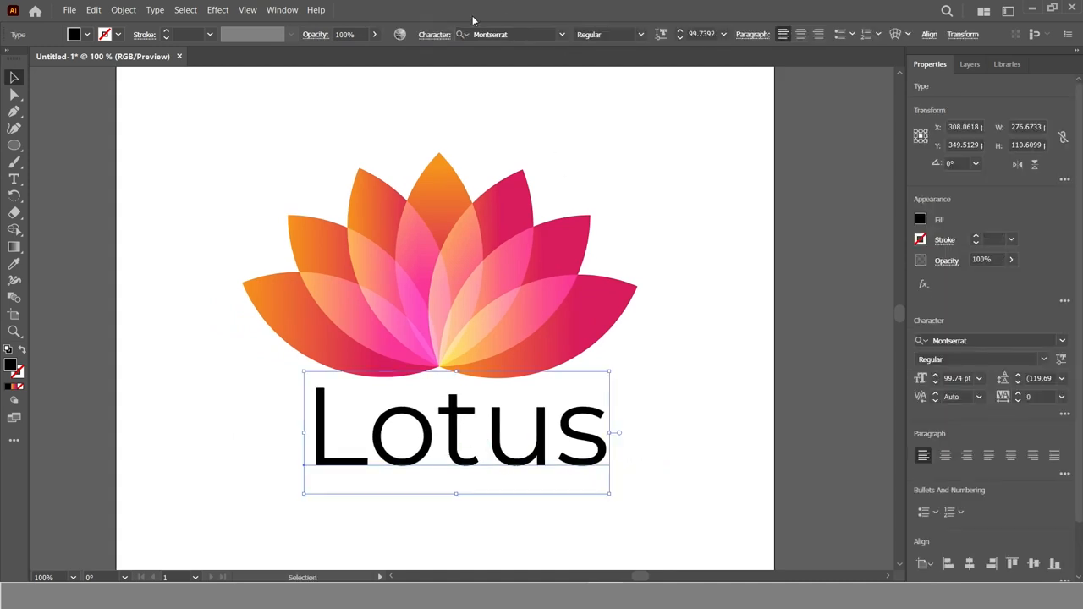
Tighten the tracking of the "Lotus" text to -50
left_click(434, 35)
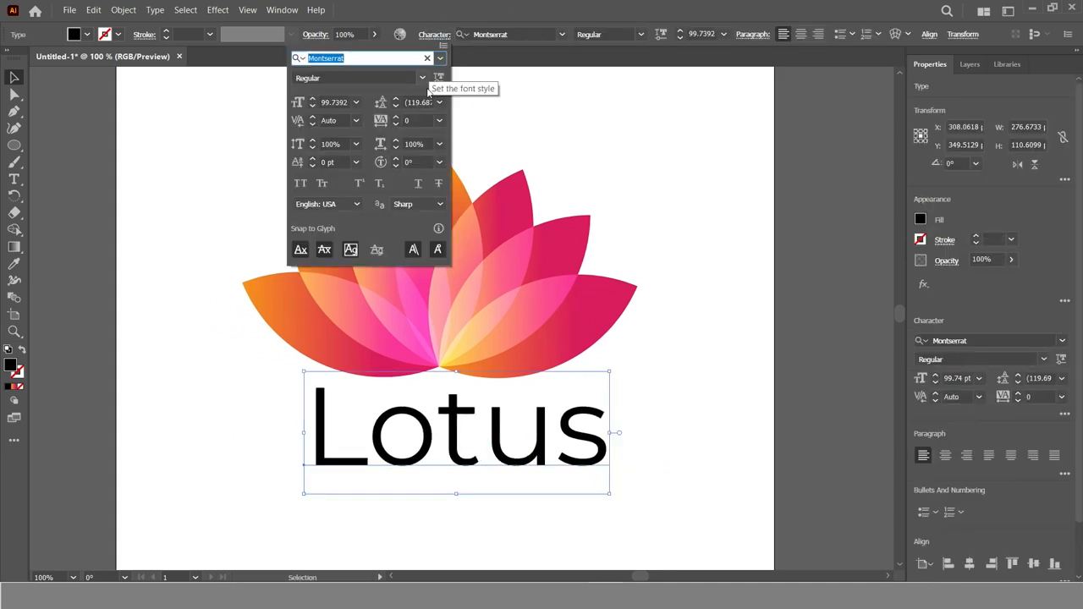
left_click(394, 125)
left_click(394, 125)
left_click(394, 125)
left_click(394, 125)
left_click_drag(394, 126, 394, 127)
left_click(551, 132)
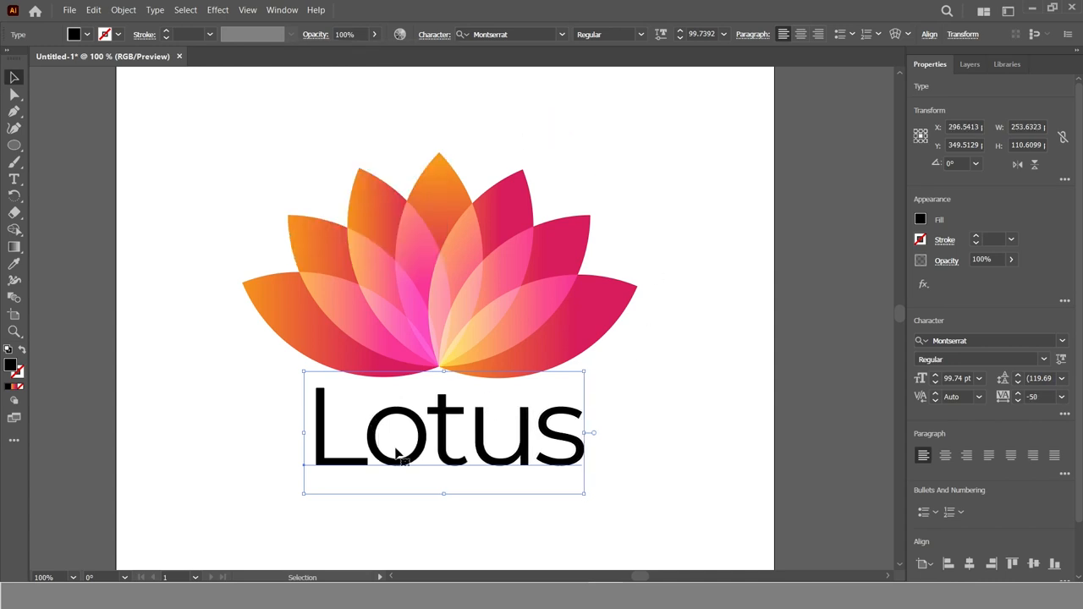
Nudge the "Lotus" text slightly right and up so it sits closer beneath the flower
left_click_drag(382, 460, 387, 453)
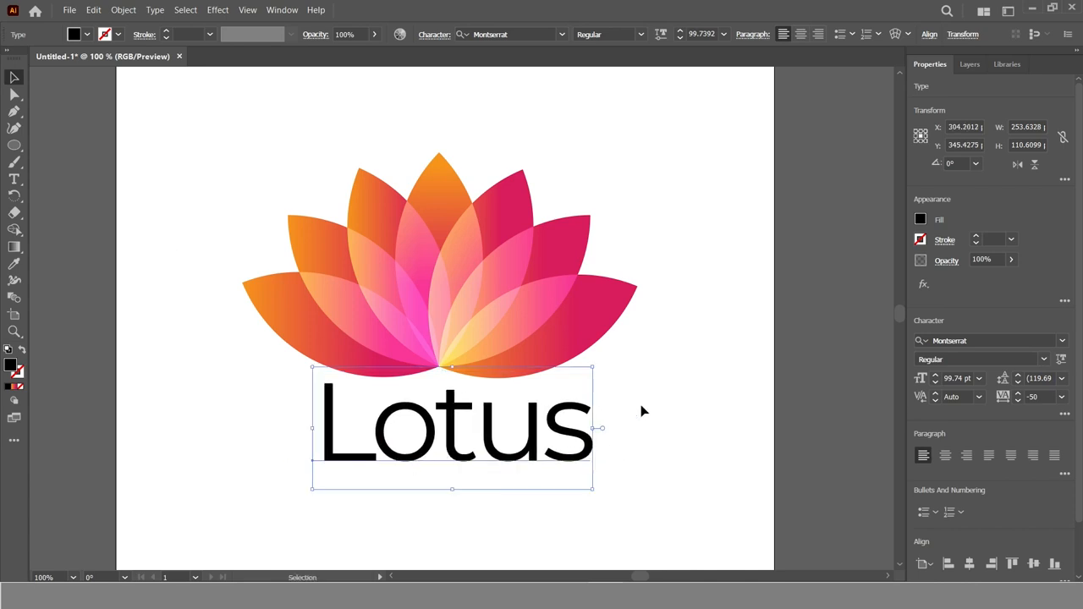
left_click(697, 379)
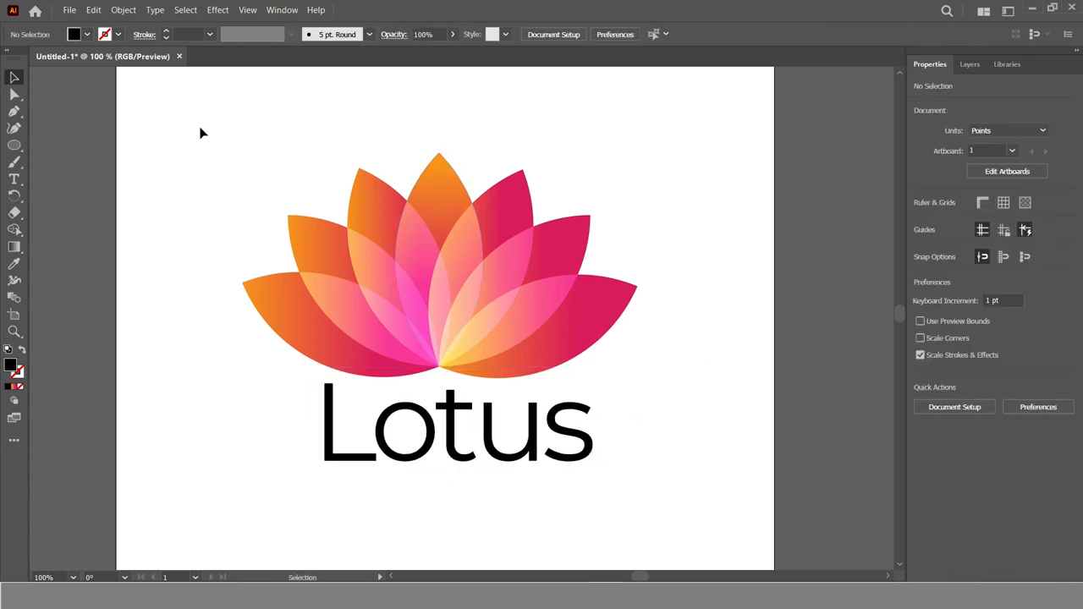
Place a shrunken copy of the lotus's center petal over the letter o, rotated about 27° clockwise
left_click(438, 176)
left_click_drag(437, 176, 741, 268)
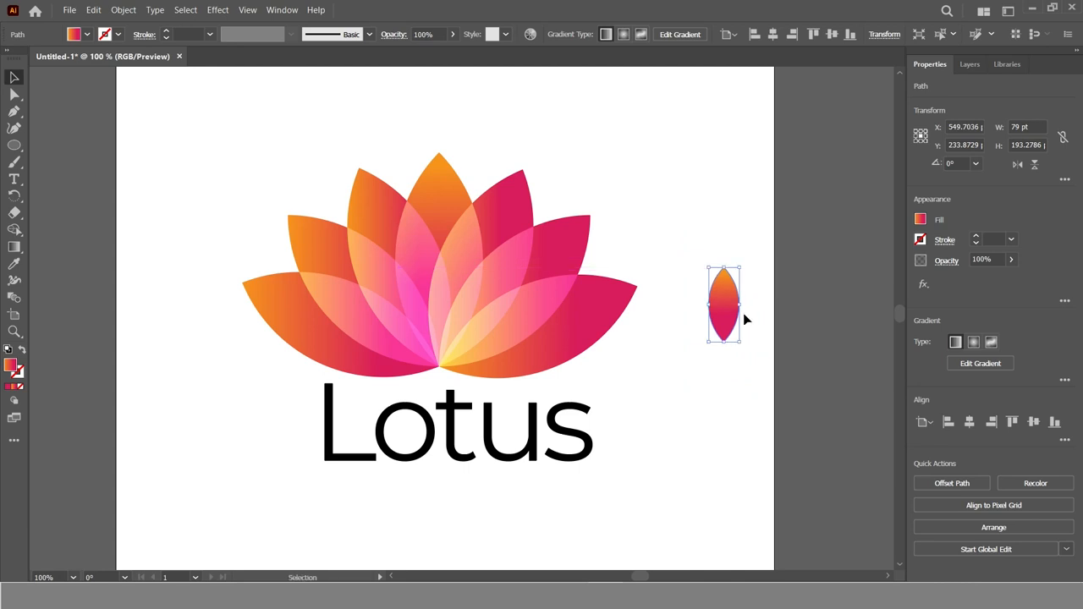
left_click_drag(741, 347, 718, 364)
left_click_drag(718, 309, 407, 426)
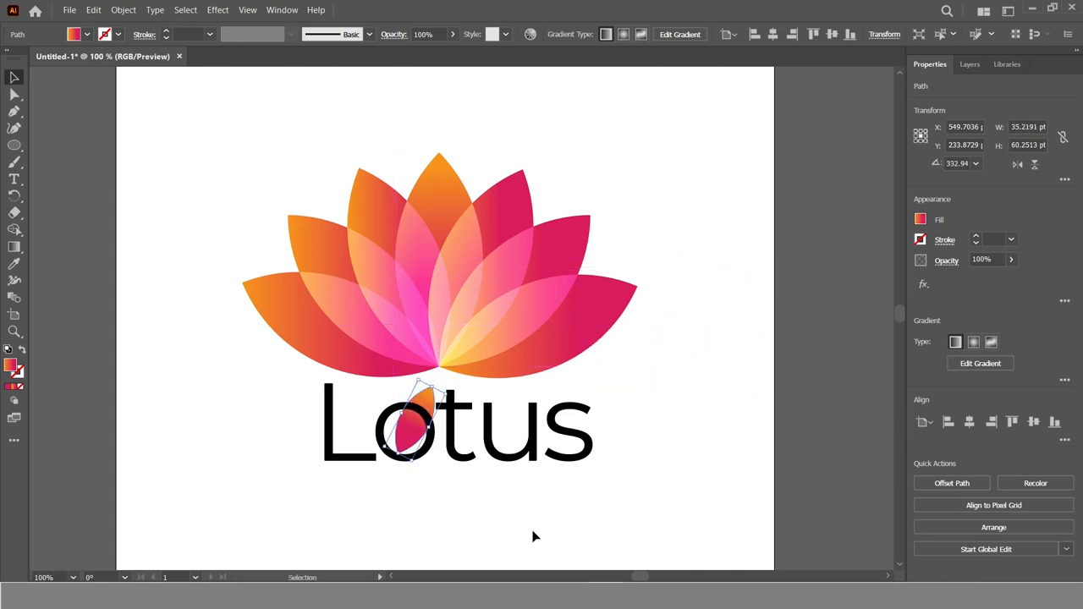
left_click(542, 512)
Scale the small petal over the letter o down proportionally to about 18 × 31 pt, keeping its tilt
key("z")
left_click(423, 436)
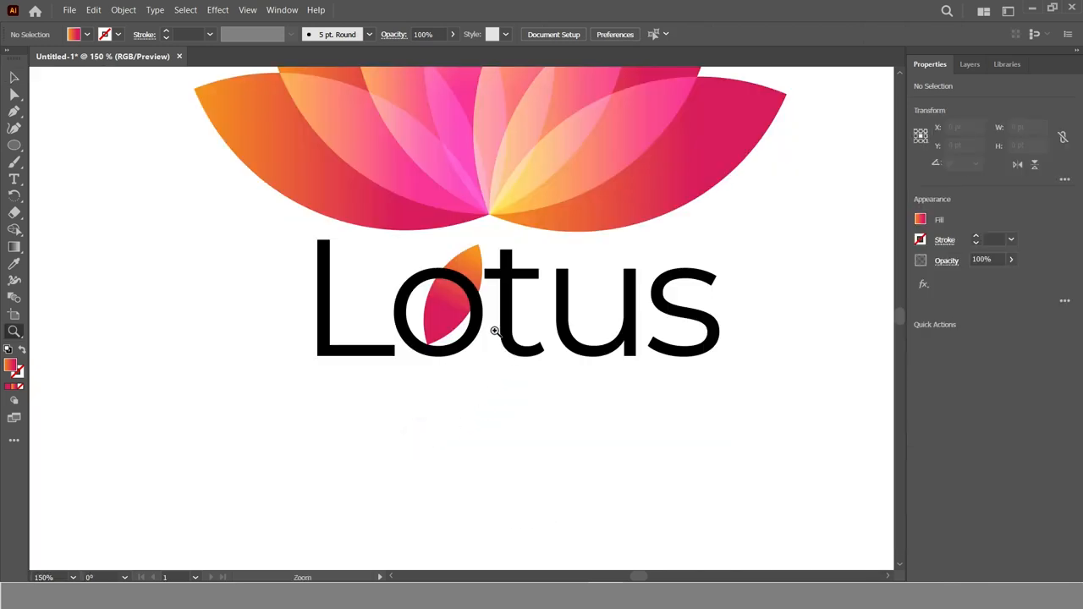
left_click(456, 299)
left_click(456, 299)
left_click(14, 74)
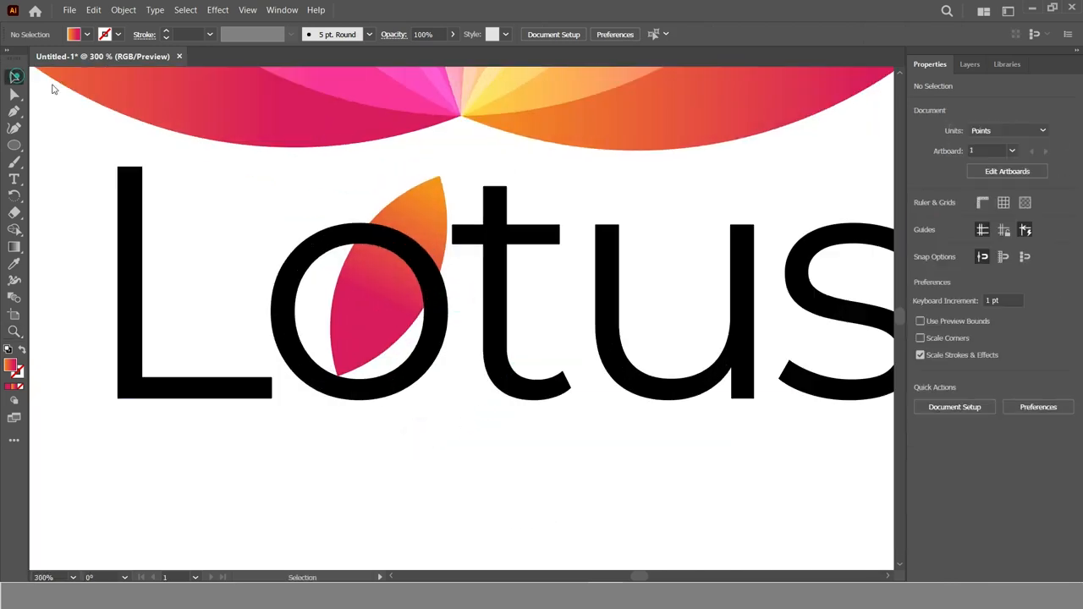
left_click(419, 216)
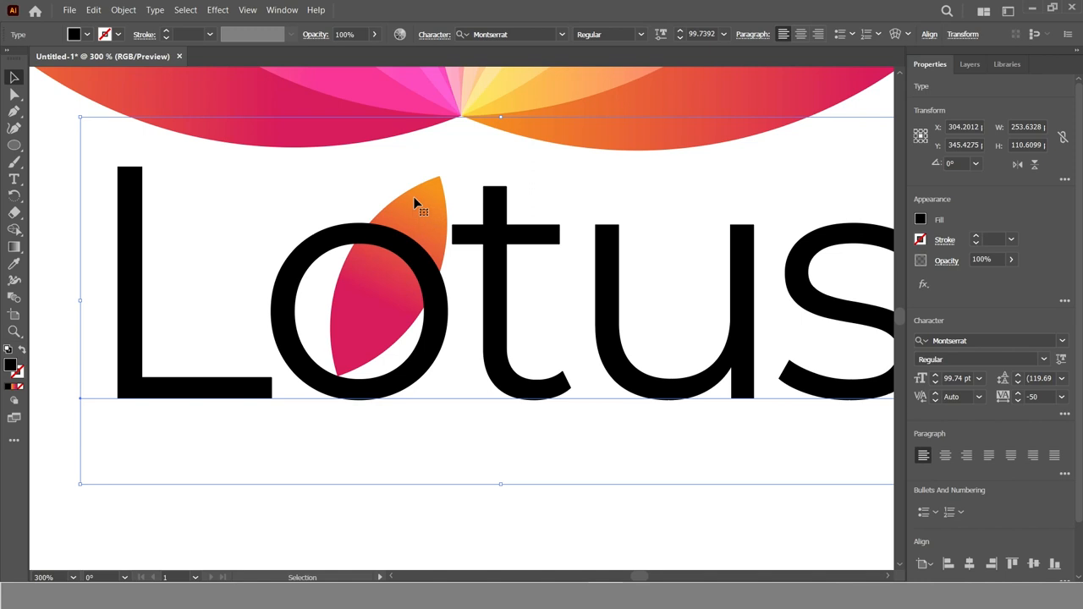
key("a")
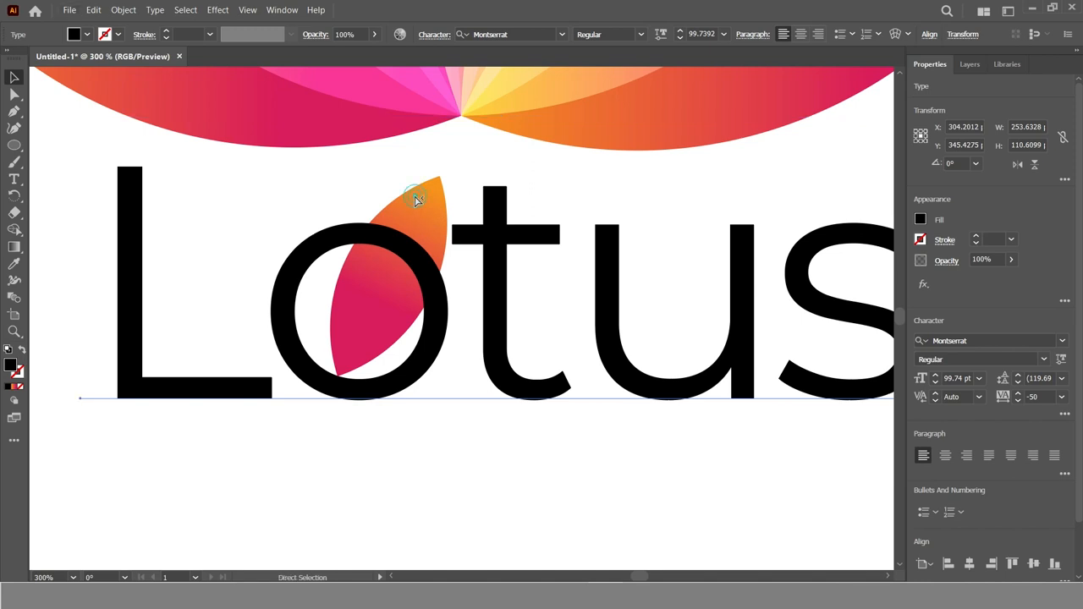
left_click(422, 190, "ctrl")
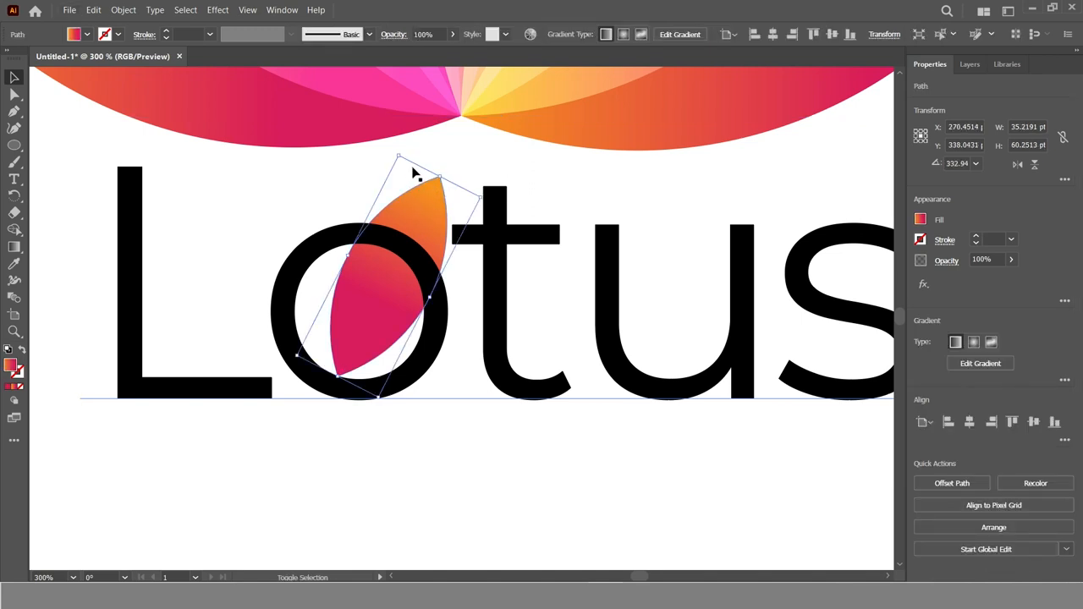
left_click_drag(400, 157, 407, 243)
key("ctrl+z")
key("a")
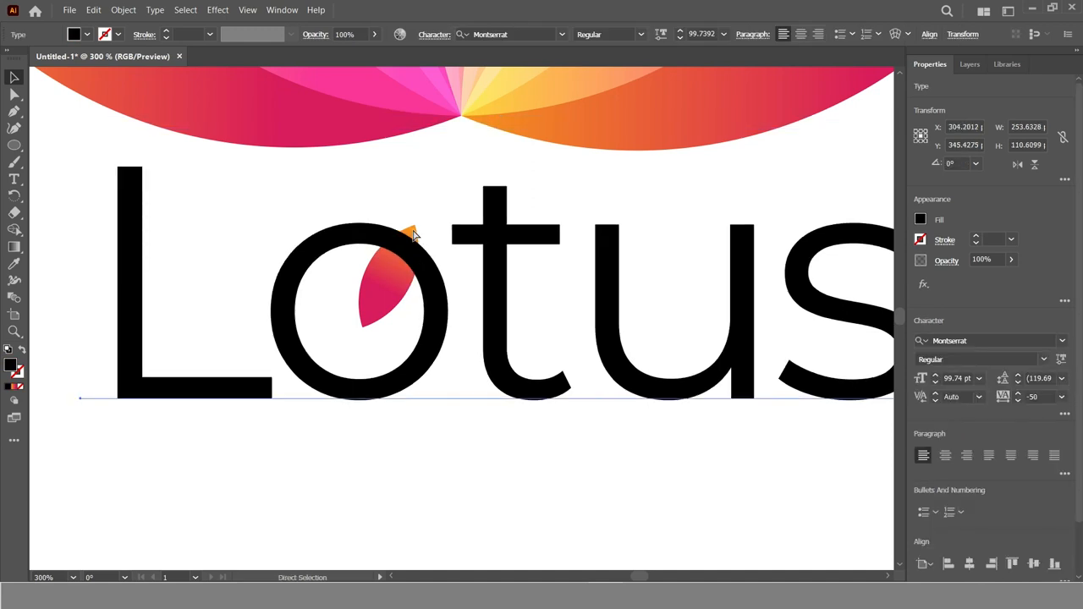
Move the "Lotus" text slightly right and up so the small petal sits inside the letter o
key("v")
left_click(412, 233)
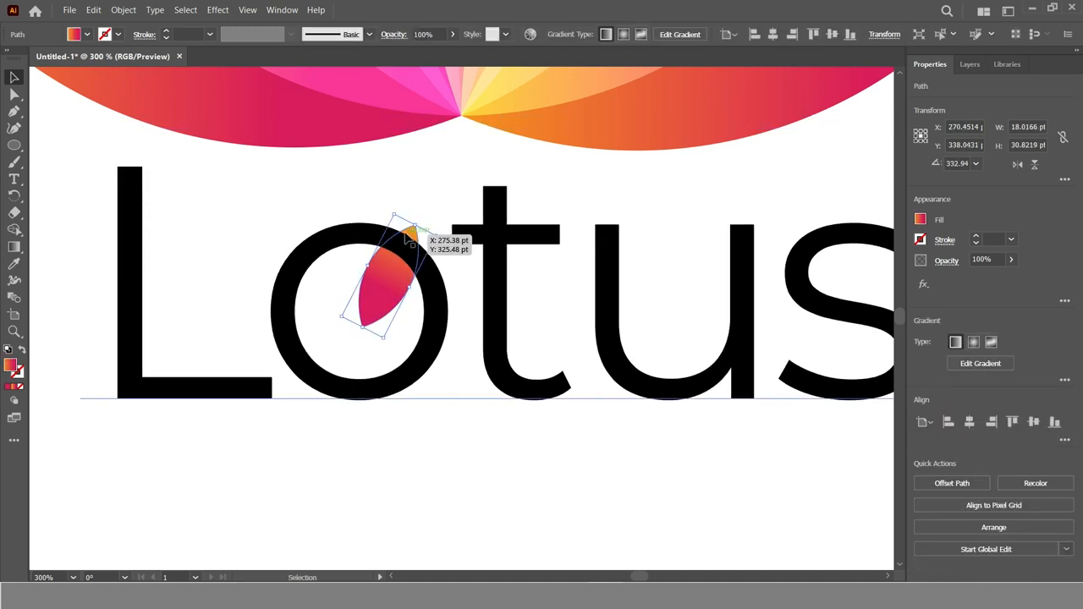
left_click_drag(412, 234, 431, 214)
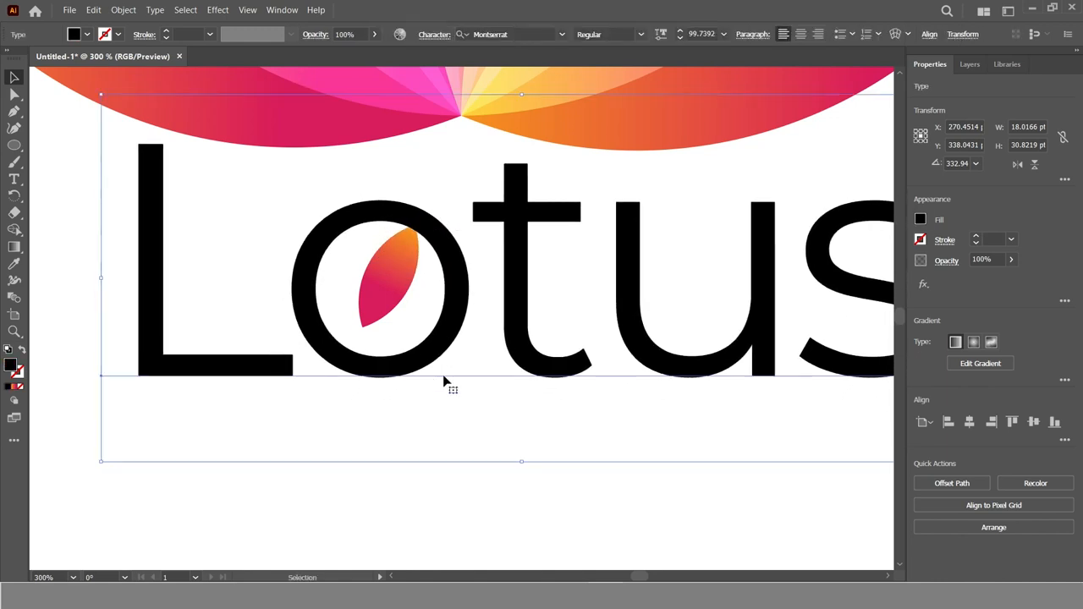
left_click(402, 487)
Convert the "Lotus" text to outlines
key("ctrl+1")
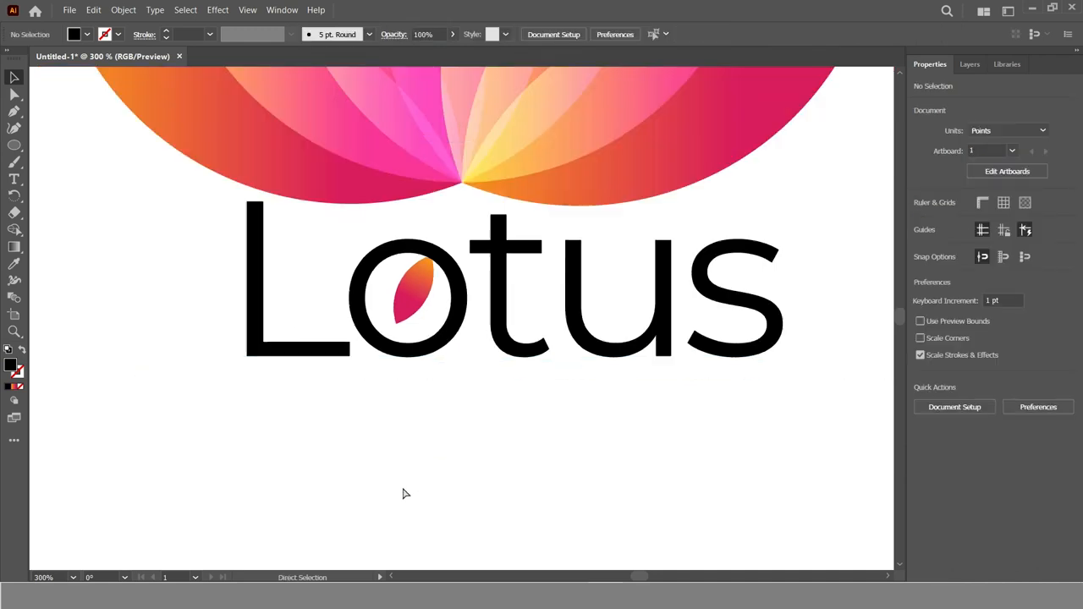
key("ctrl+minus")
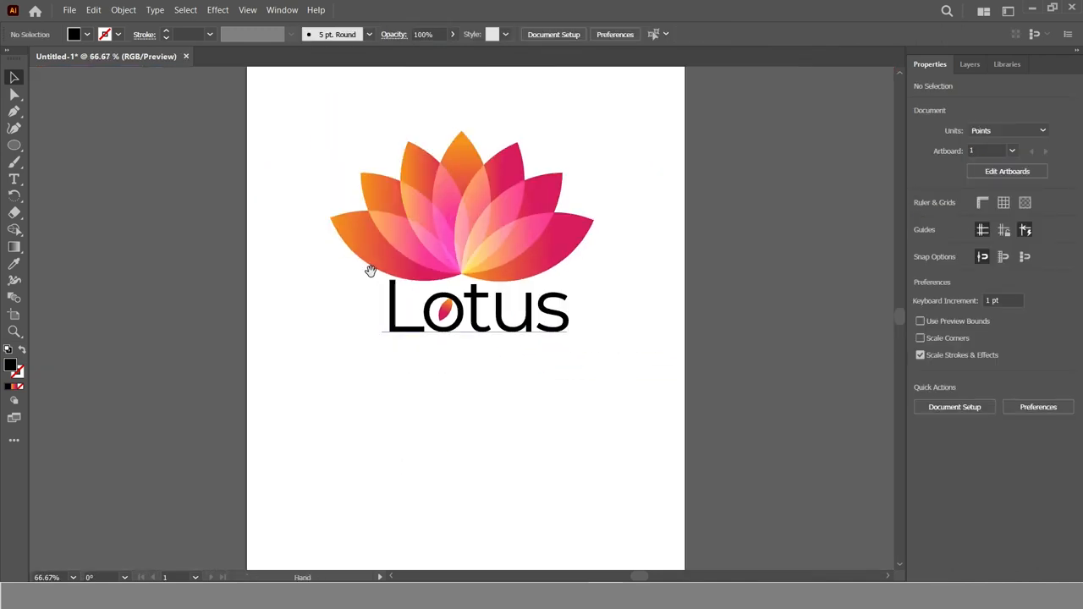
left_click_drag(435, 209, 388, 237)
mouse_move(291, 415)
left_mouse_down()
mouse_move(584, 358)
mouse_move(585, 343)
left_mouse_up()
left_click(536, 455)
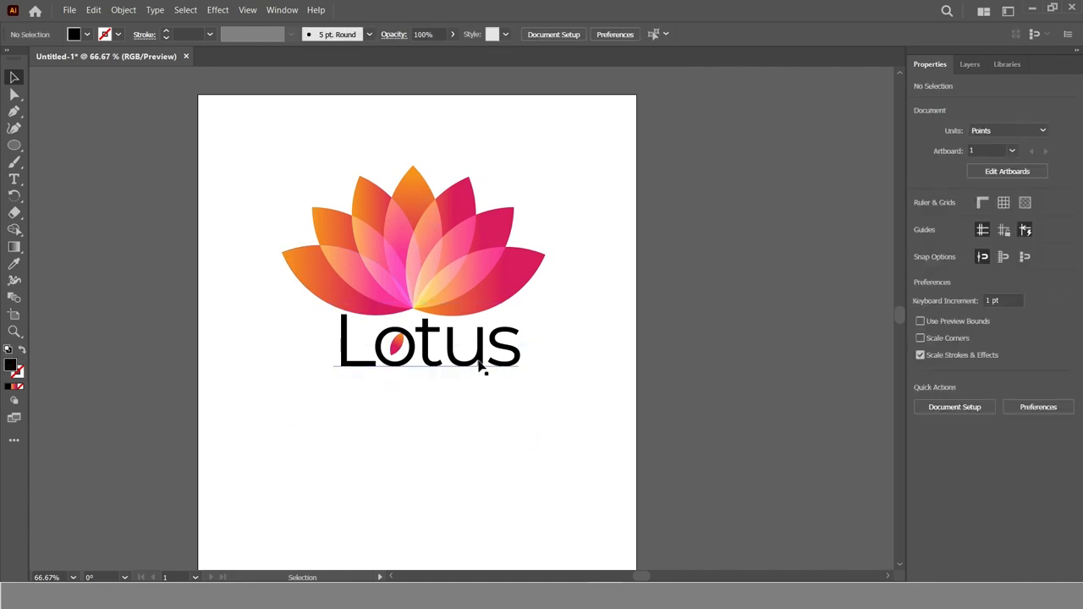
left_click(479, 363)
scroll(1029, 499, "down", 3)
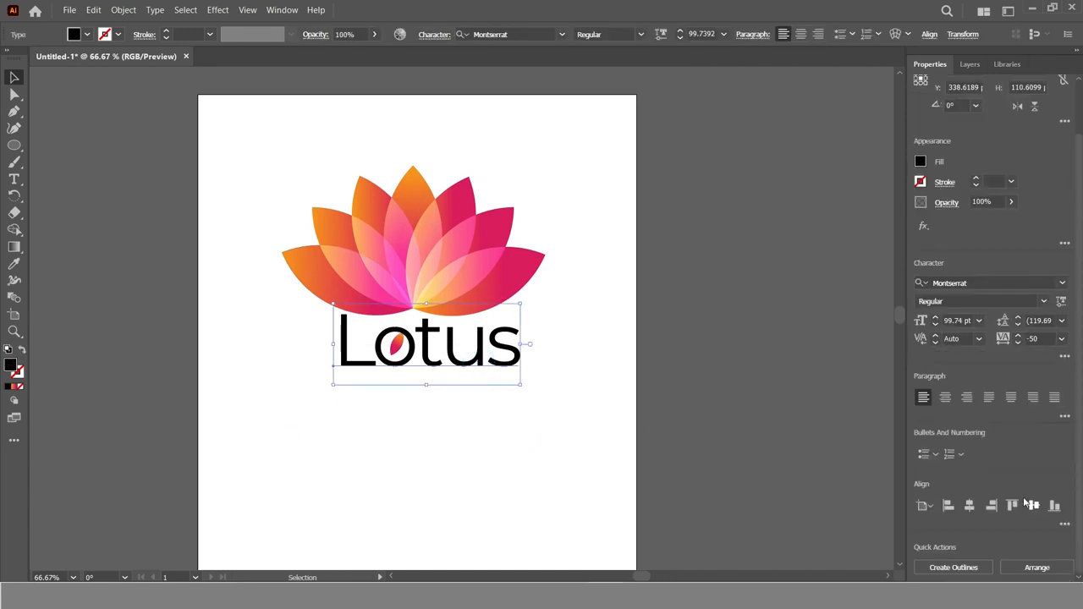
left_click(433, 504)
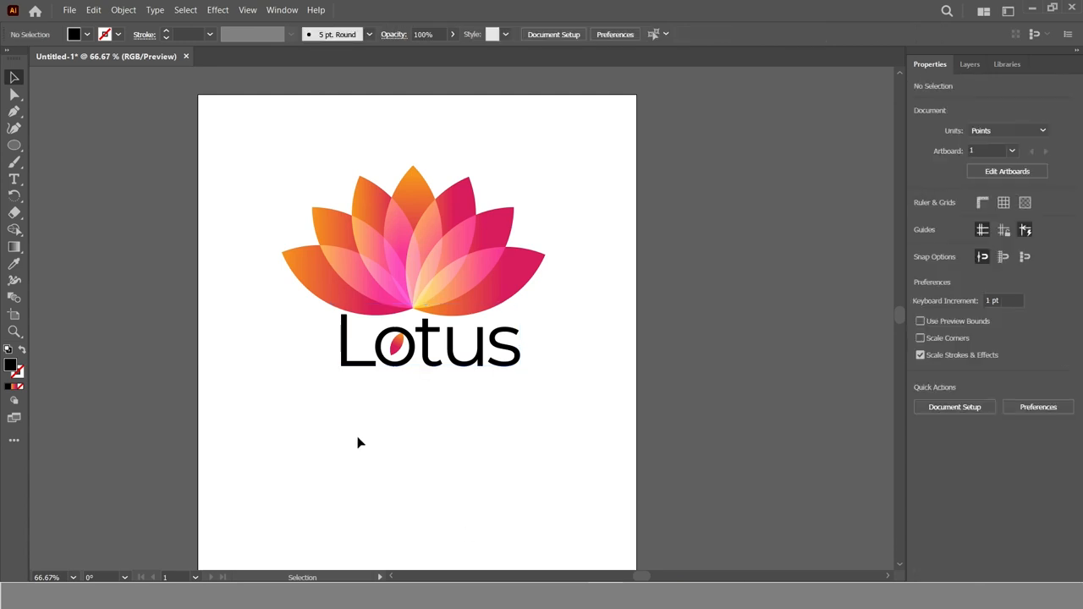
left_click(338, 366)
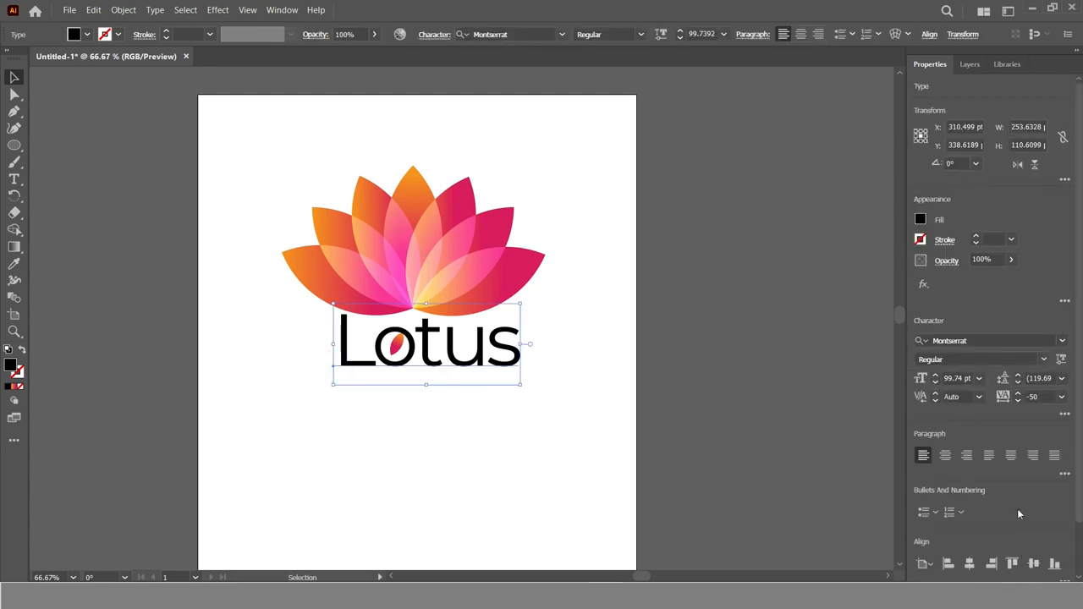
scroll(1019, 513, "down", 2)
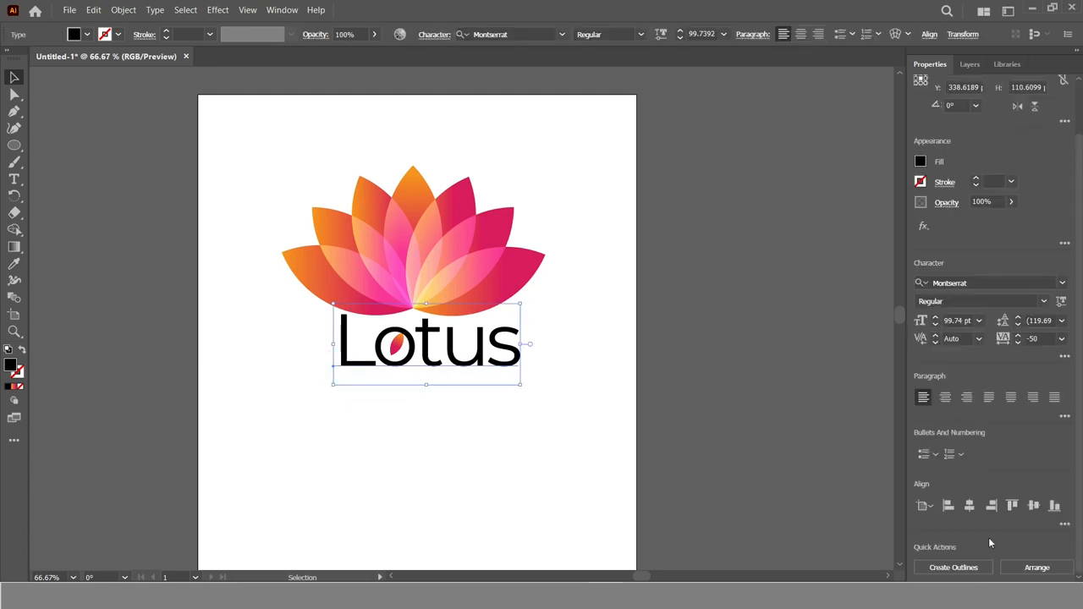
left_click(944, 569)
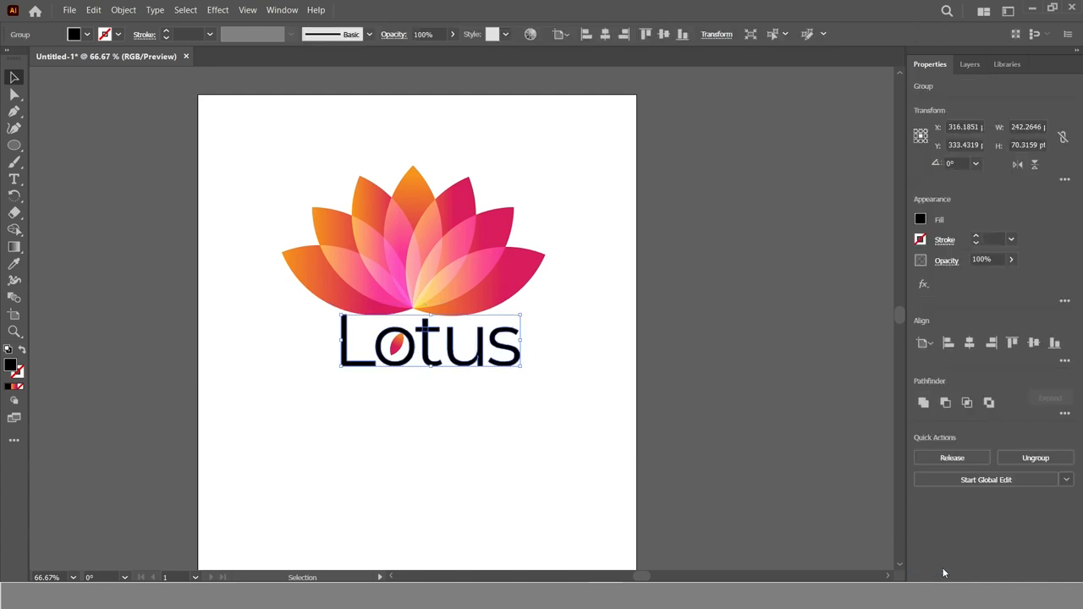
Move the outlined wordmark and its small petal slightly left and down, leaving a gap below the flower
left_click(432, 423)
left_click_drag(309, 401, 590, 335)
left_click_drag(425, 354, 340, 360)
left_click(429, 423)
Fill the outlined lettering with a purplish magenta, setting red to 208 and green to 52 and raising the blue value
left_click(349, 375)
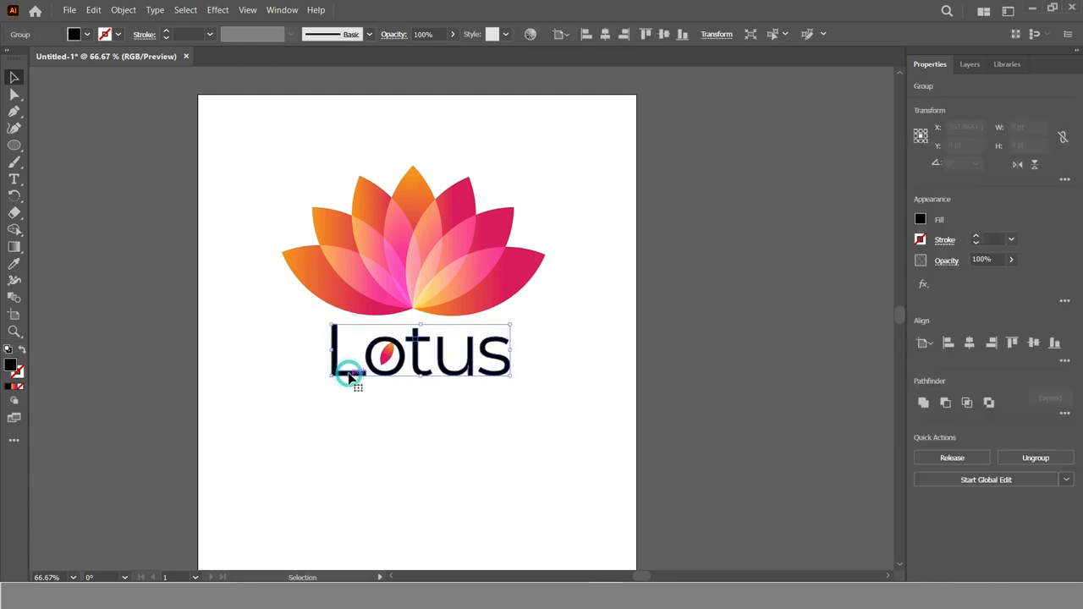
left_click(921, 221)
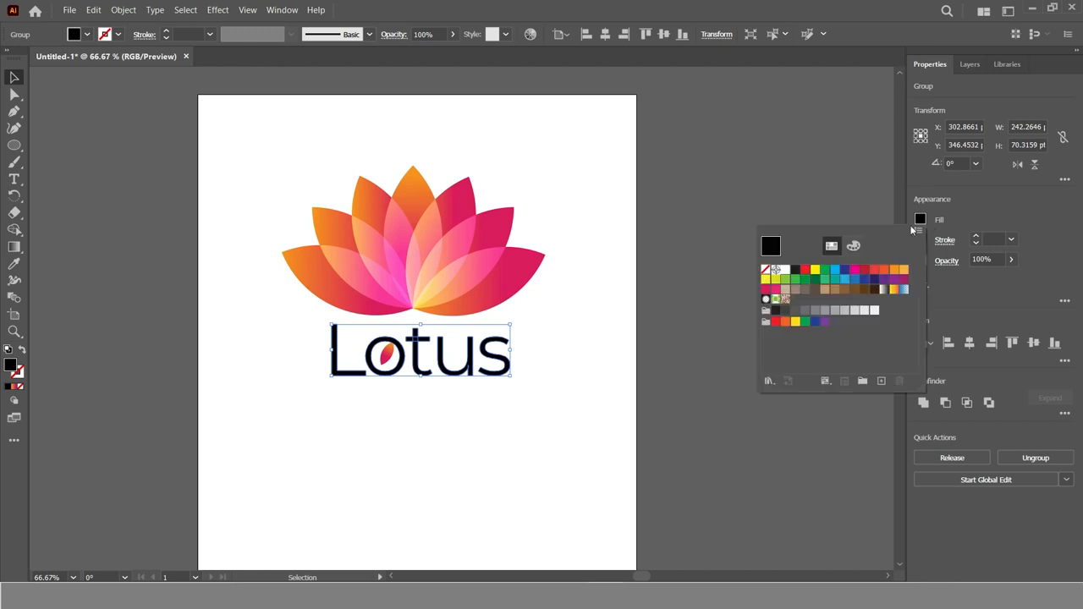
left_click(854, 271)
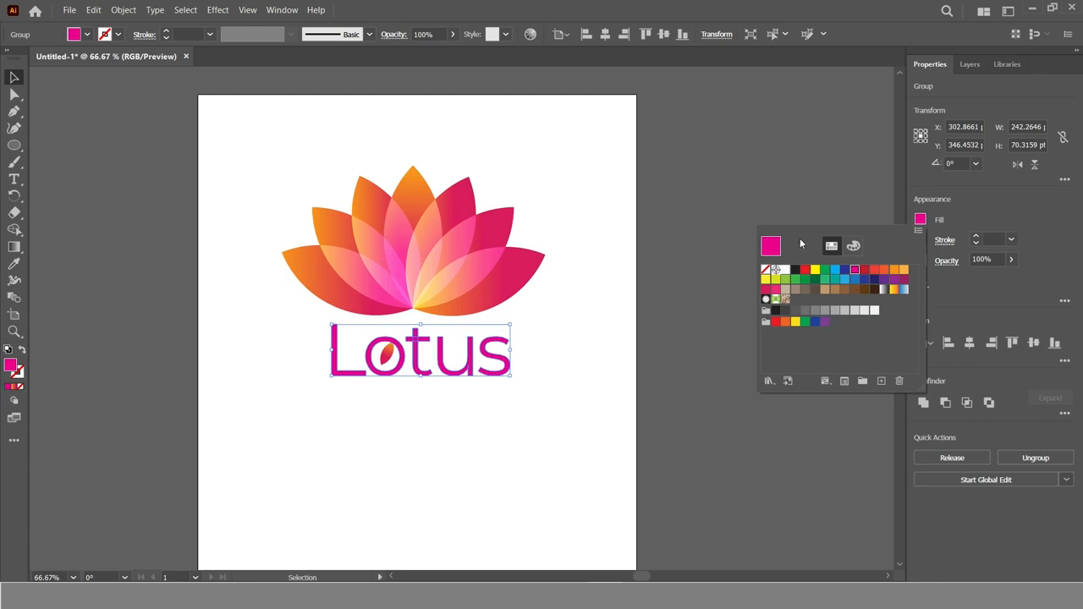
left_click(853, 245)
left_click_drag(809, 298, 819, 300)
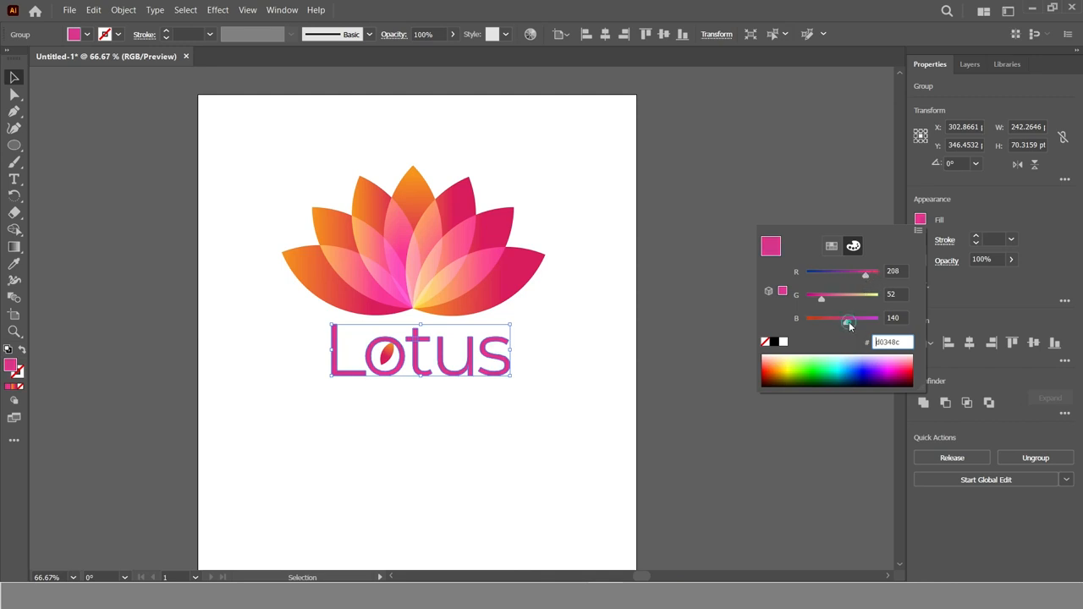
left_click(440, 436)
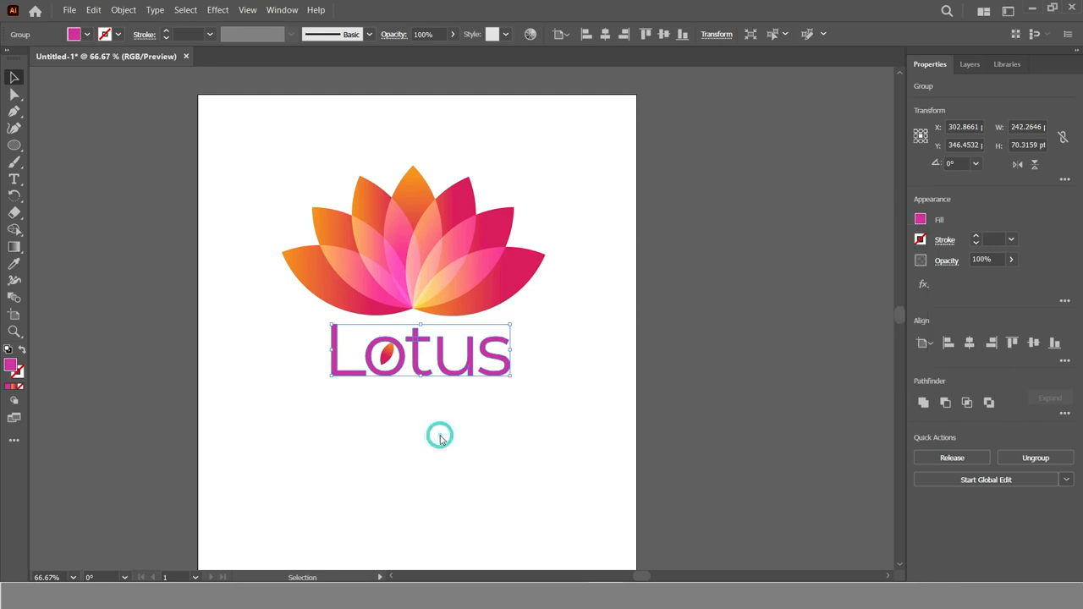
Group the lettering with the small petal and shift the group slightly right and up beneath the flower
left_click_drag(310, 407, 547, 345)
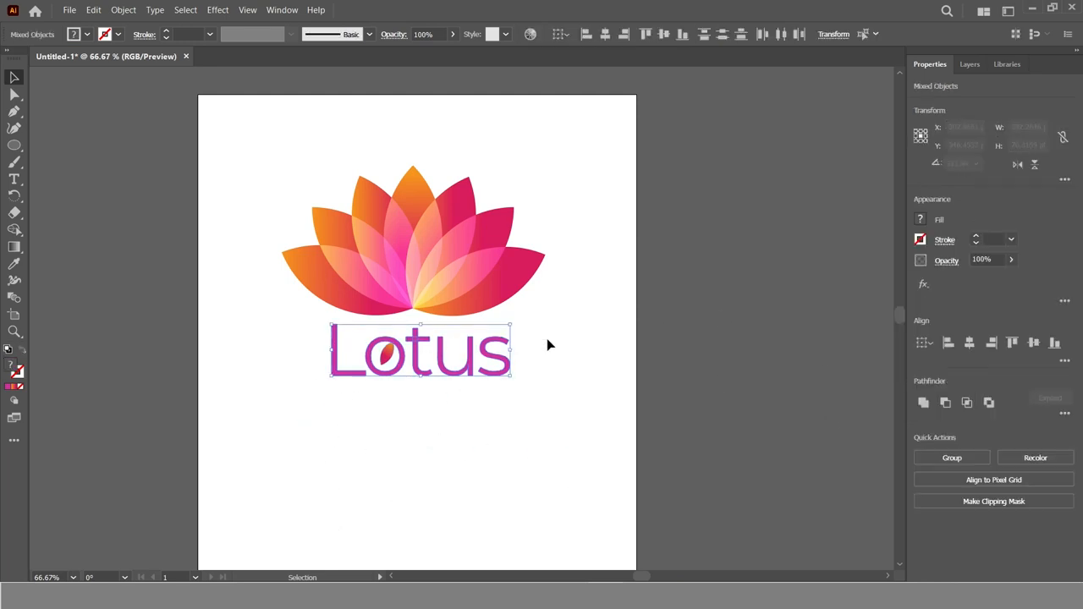
left_click(956, 458)
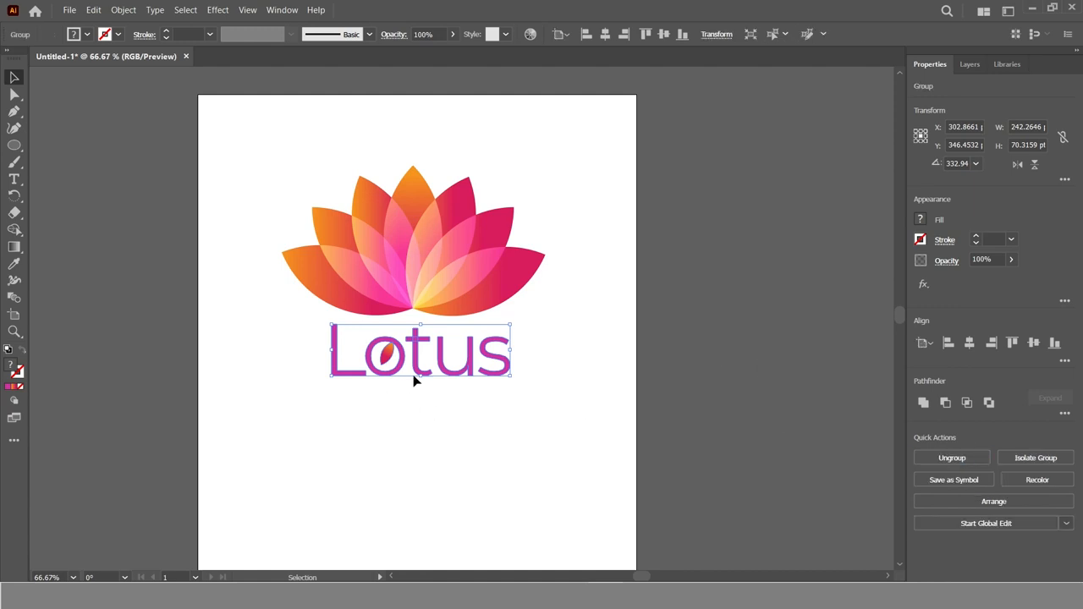
left_click_drag(414, 366, 418, 361)
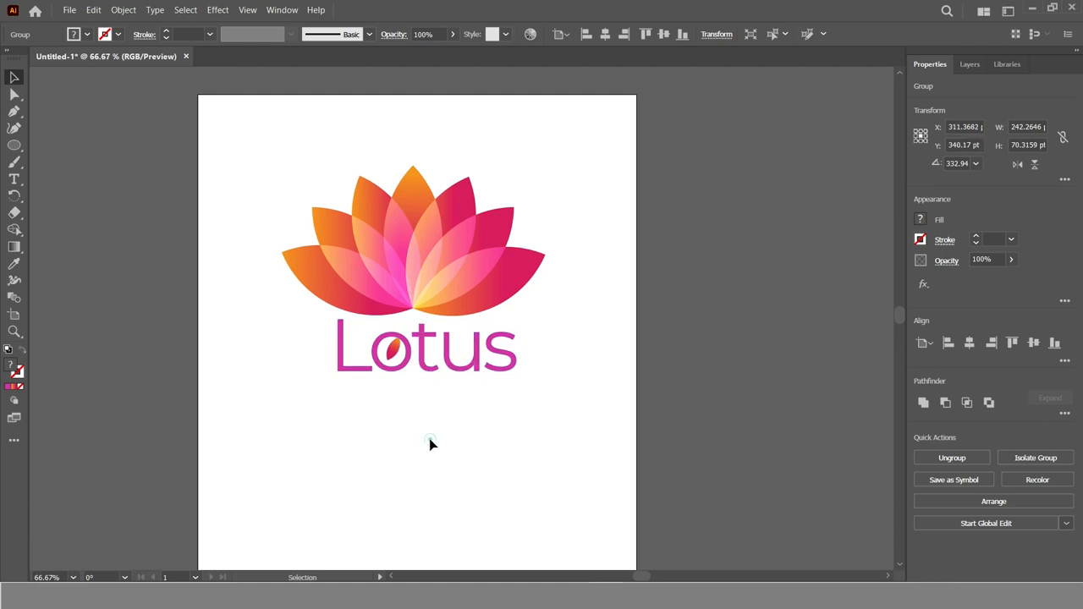
left_click(429, 440)
Group all the petals of the lotus flower
left_click_drag(237, 153, 587, 299)
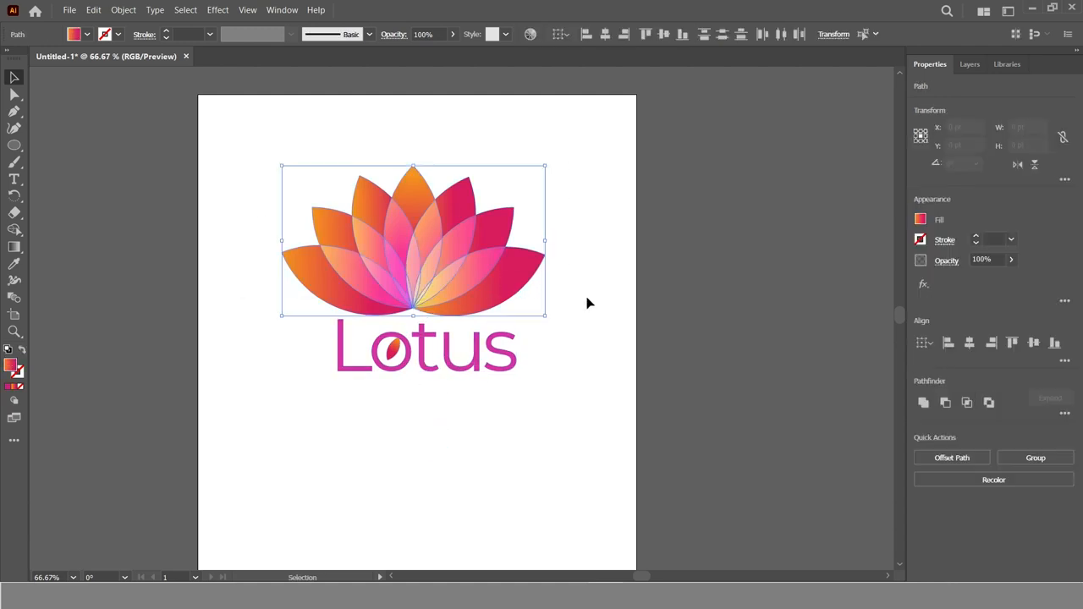
left_click(1037, 457)
left_click(366, 433)
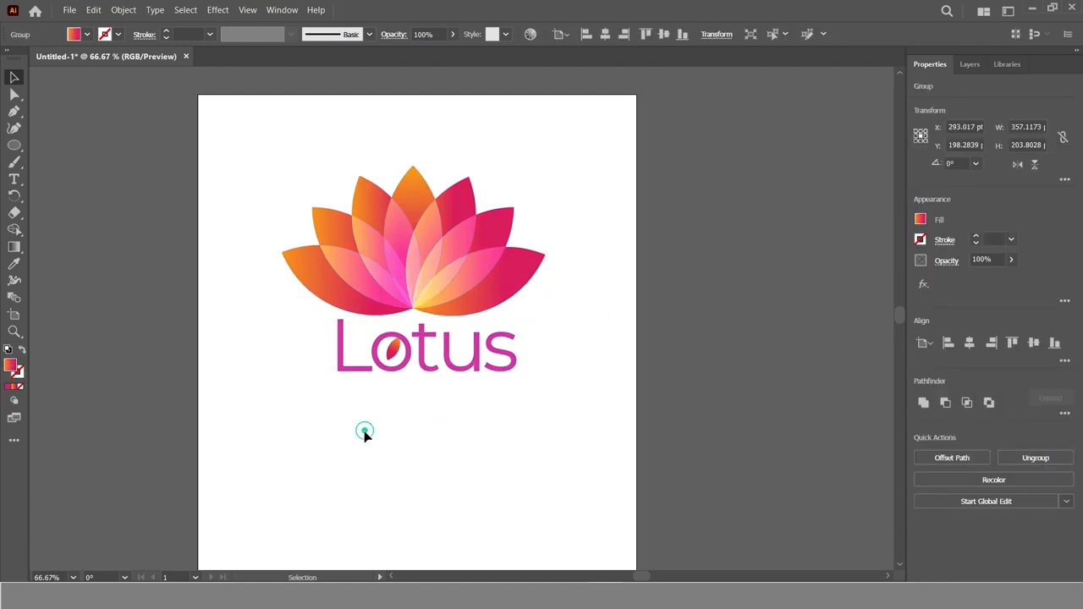
Scale the flower group down slightly and move it down to sit just above the wordmark
left_click(440, 247)
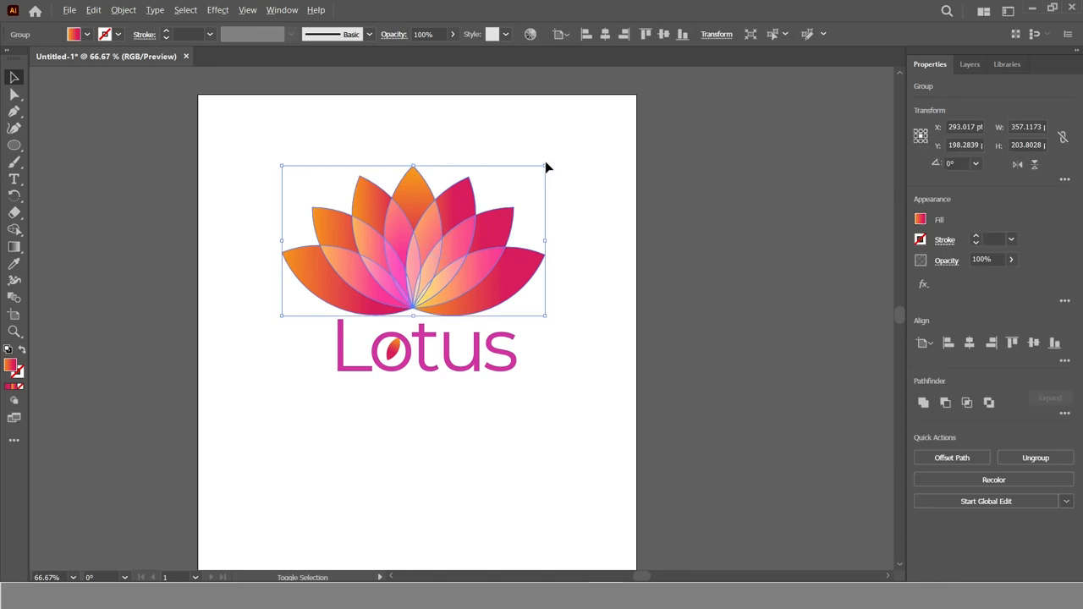
left_click_drag(545, 166, 529, 179)
left_click_drag(399, 246, 408, 266)
left_click(451, 456)
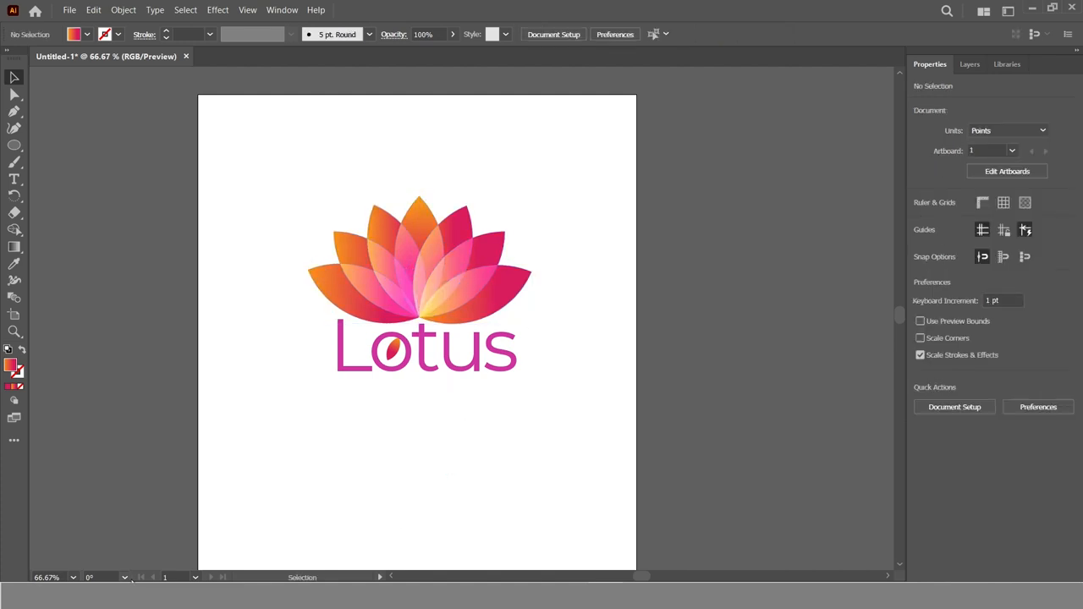
key("z")
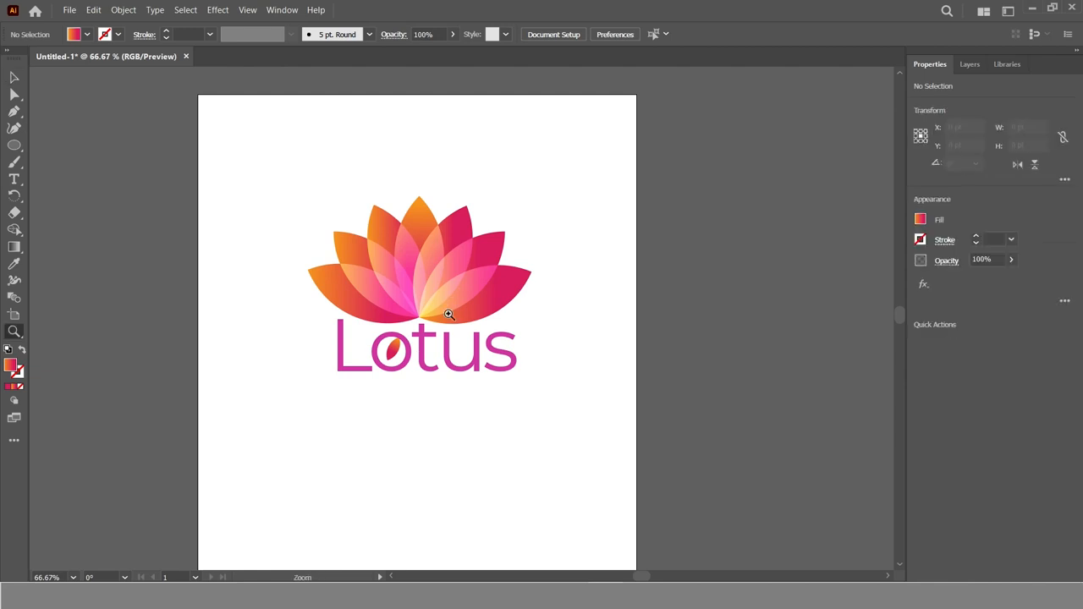
left_click(449, 312)
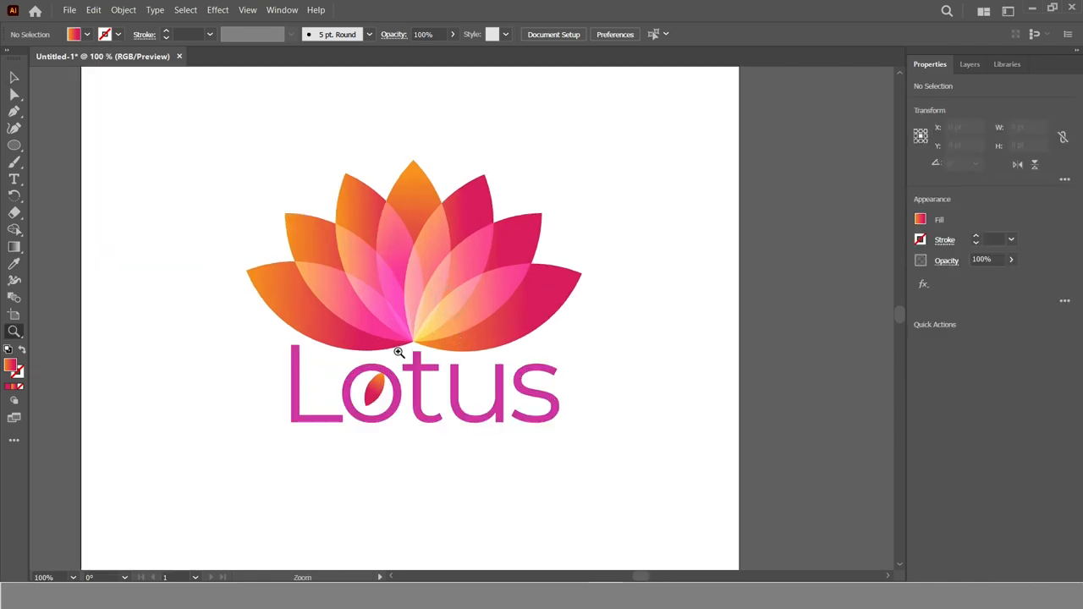
left_click(14, 78)
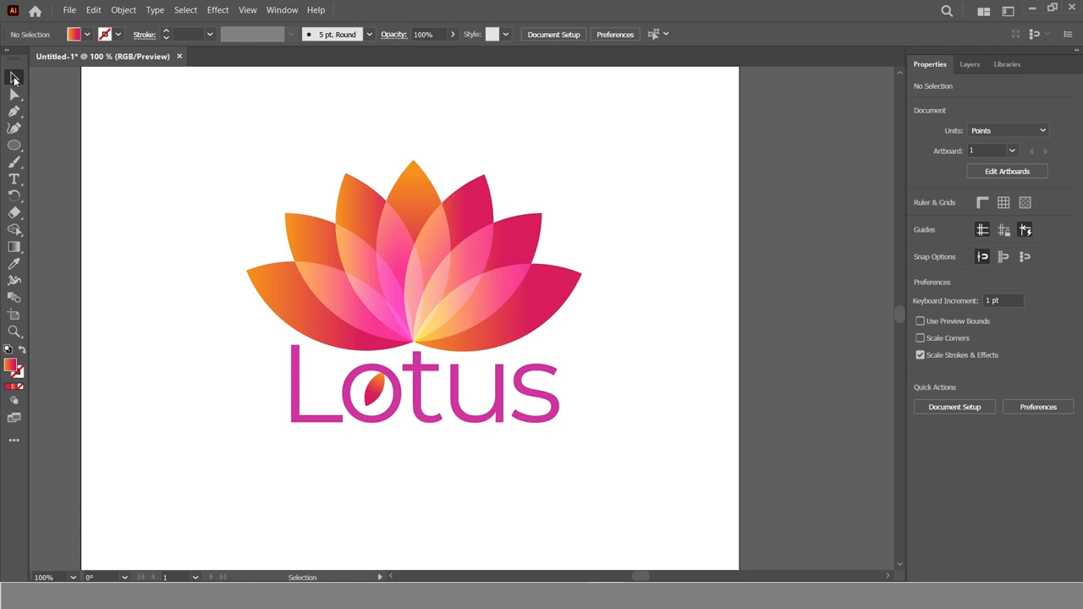